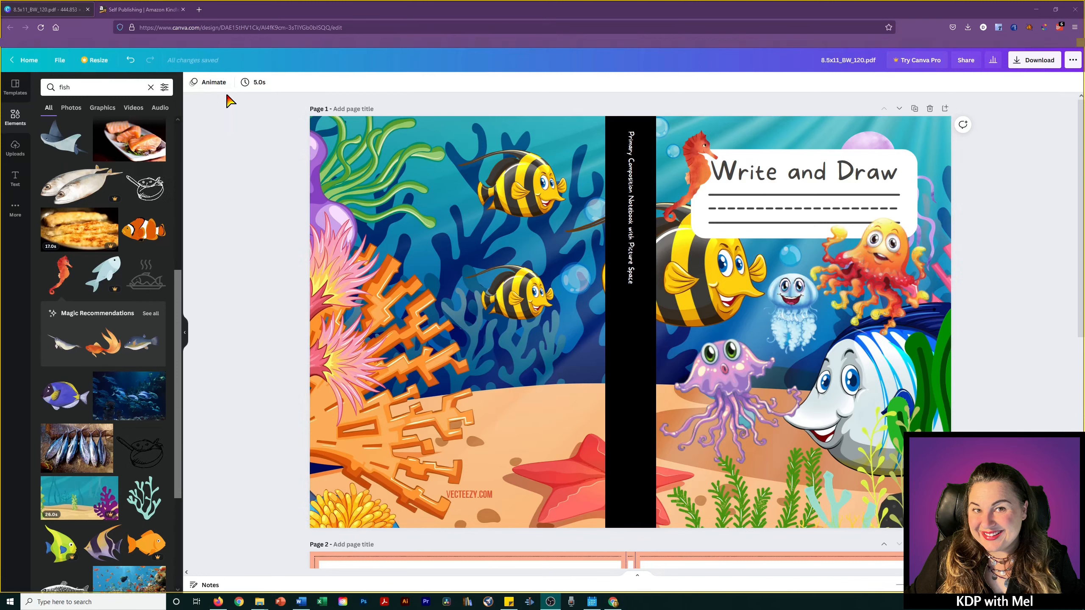
# Switch to the Kindle Direct Publishing site, sign in, and start creating a new paperback title.
pyautogui.click(141, 10)
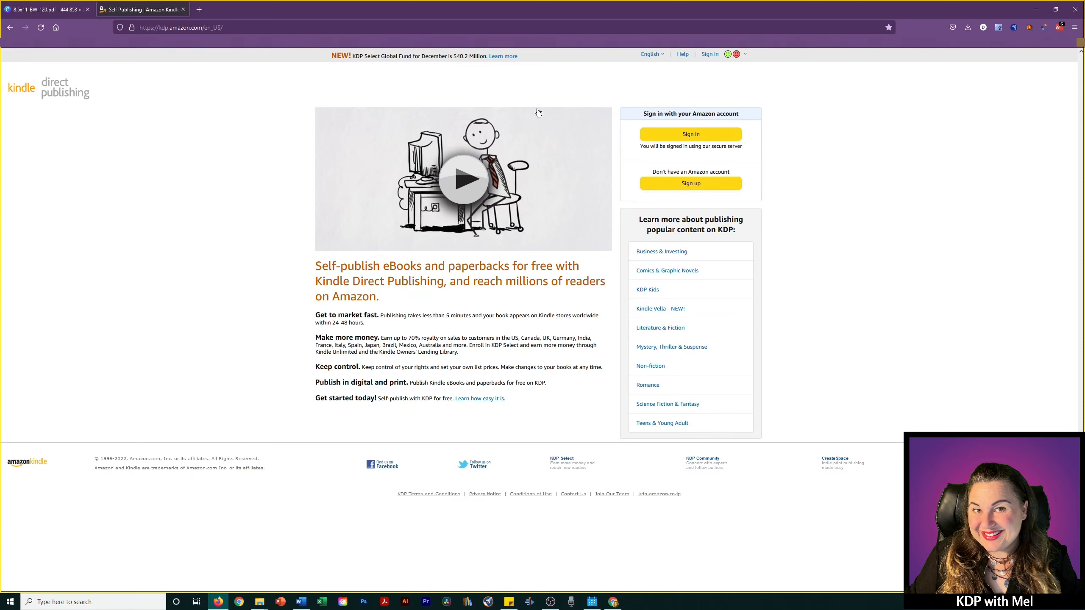
pyautogui.click(697, 136)
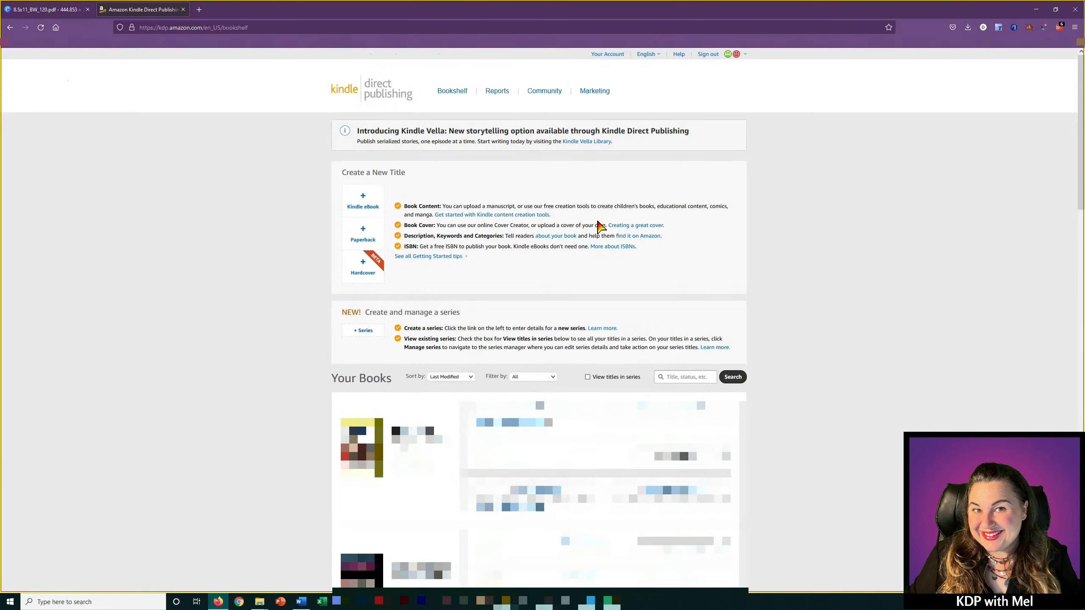
pyautogui.click(363, 235)
# Copy "Primary Composition Notebook with Picture Space | Jellyfish" from the sticky note into the book title.
pyautogui.moveTo(887, 116); pyautogui.dragTo(838, 108)
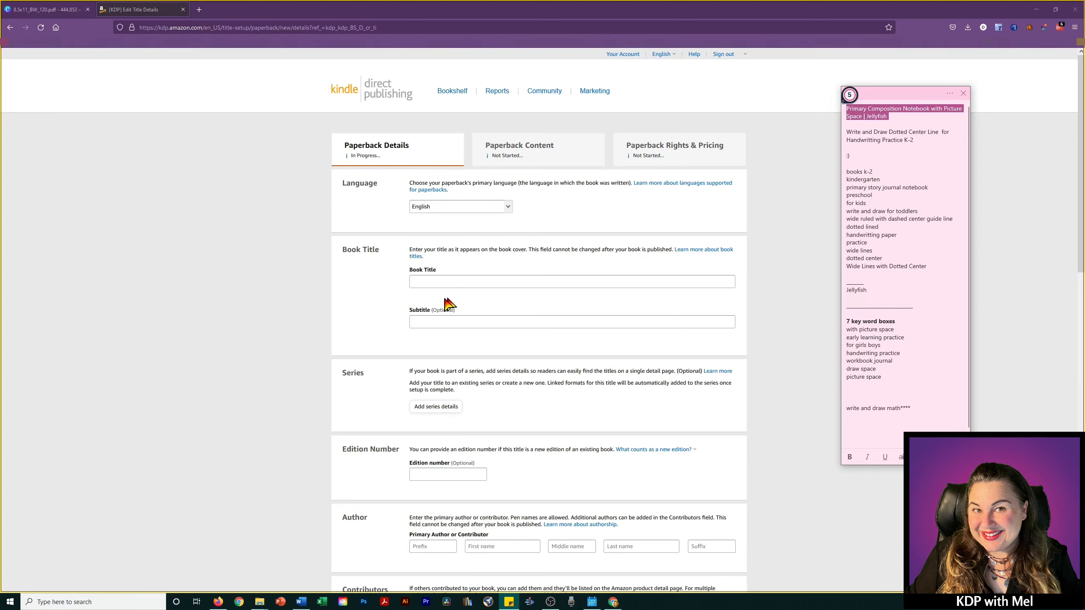
pyautogui.click(437, 281)
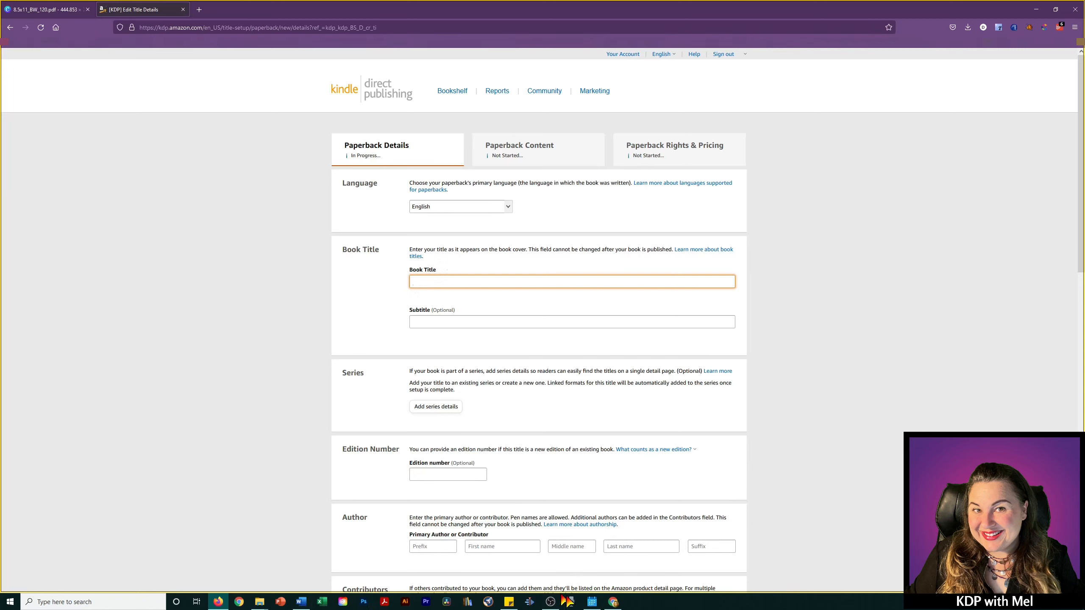
pyautogui.click(508, 601)
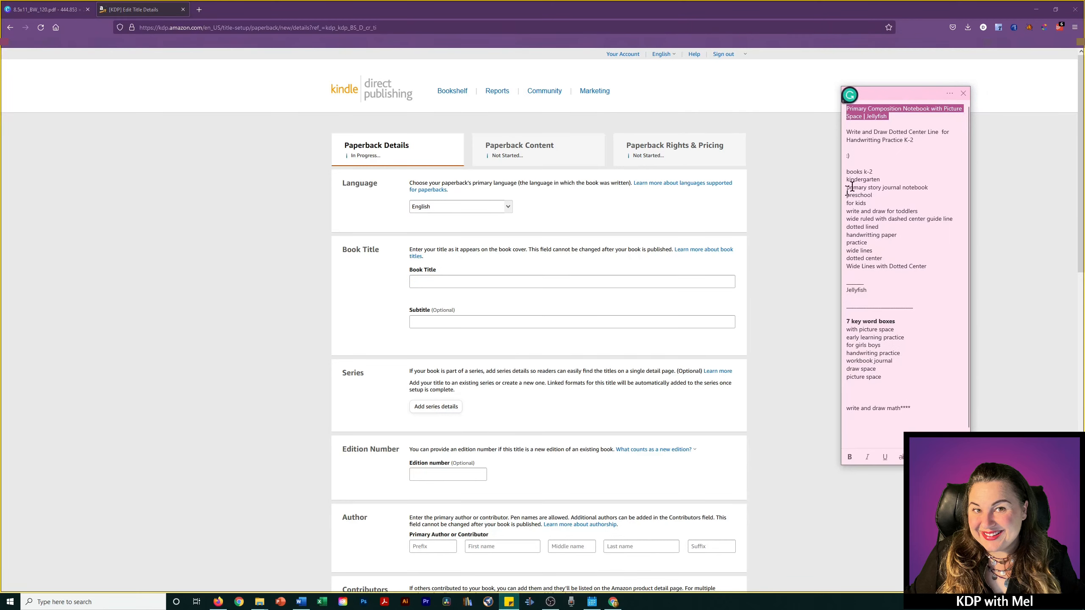
pyautogui.rightClick(884, 114)
pyautogui.click(910, 120)
pyautogui.click(470, 283)
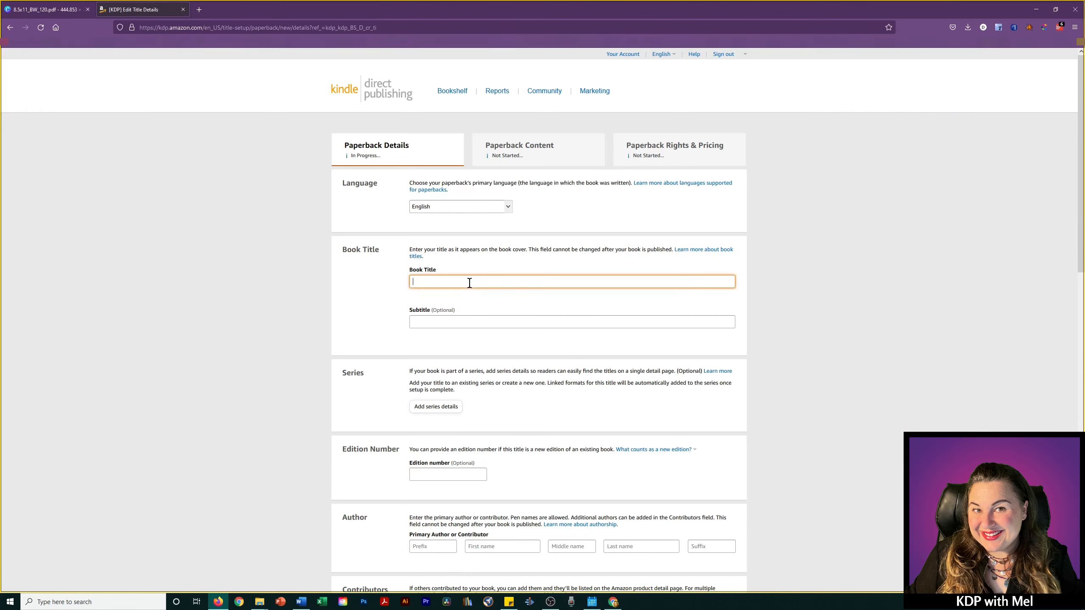
pyautogui.hotkey('ctrl', 'v')
# Copy "Write and Draw Dotted Center Line for Handwritting Practice K-2" from the sticky note into the subtitle.
pyautogui.click(473, 321)
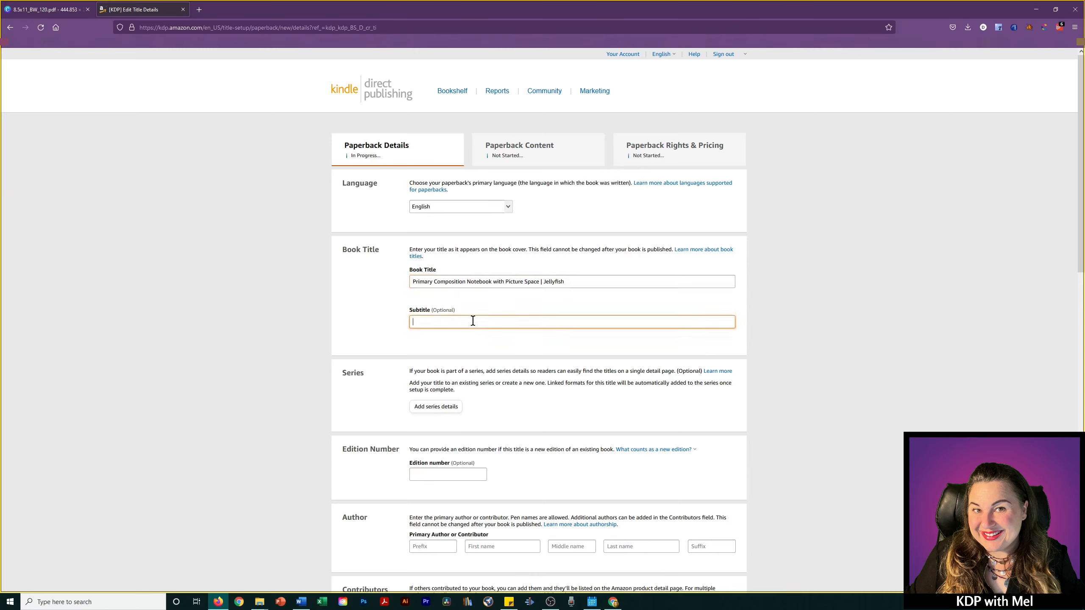
pyautogui.click(509, 601)
pyautogui.moveTo(922, 136); pyautogui.dragTo(844, 132)
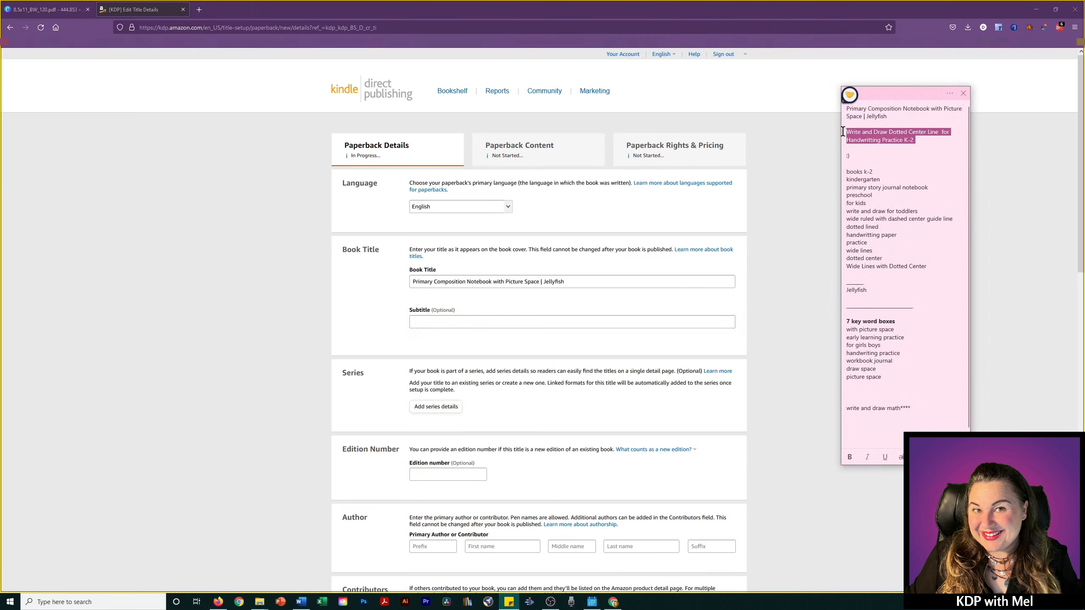
pyautogui.click(613, 322)
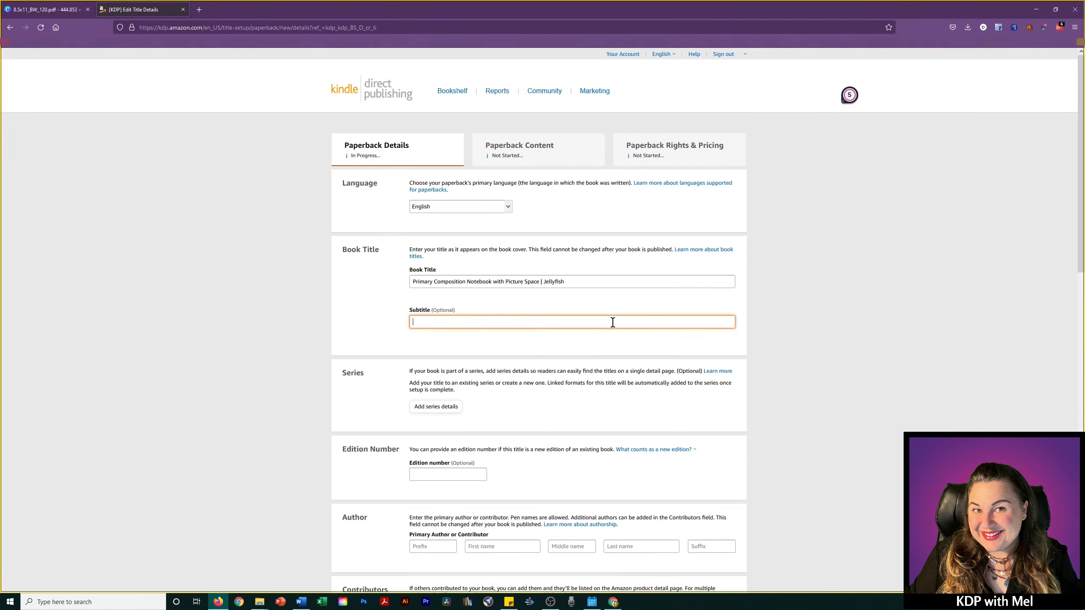
pyautogui.hotkey('ctrl', 'v')
# Review the wording of the book title and compare its key phrases with those in the subtitle.
pyautogui.click(541, 283)
pyautogui.moveTo(539, 282); pyautogui.dragTo(408, 282)
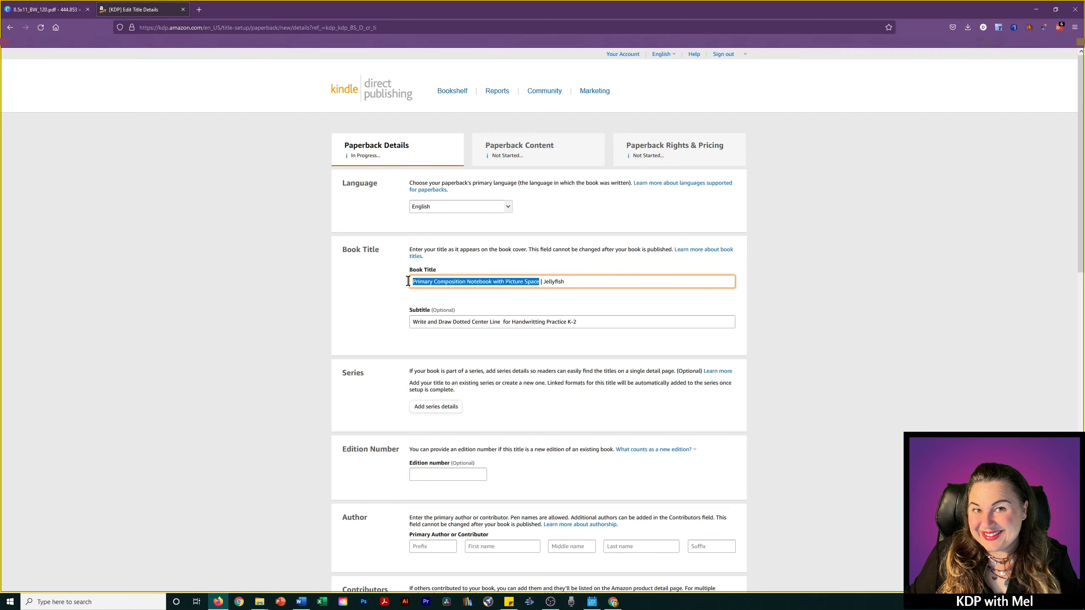
pyautogui.click(464, 322)
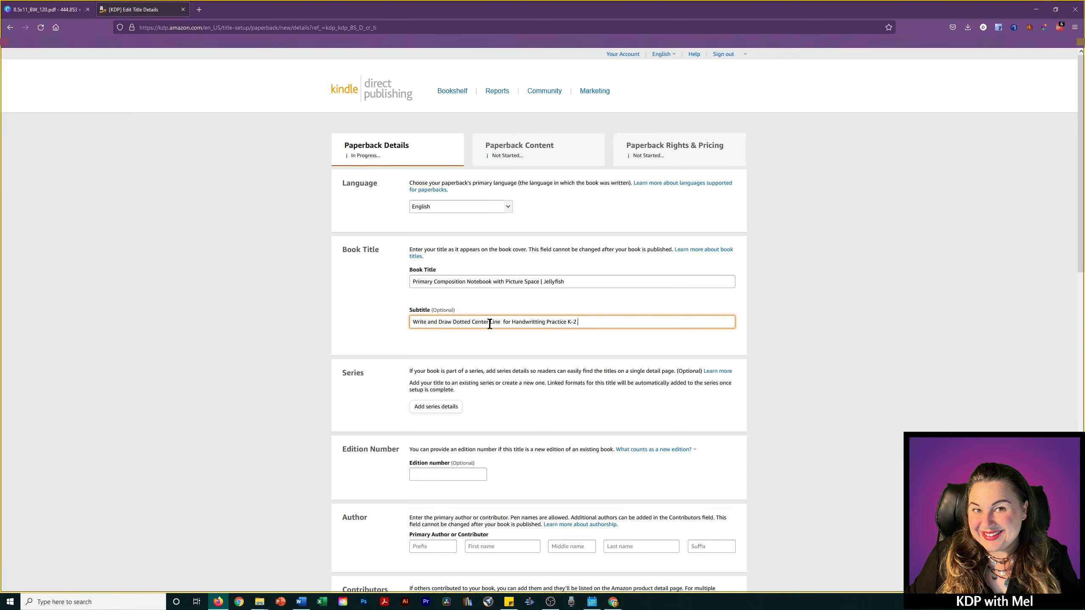
pyautogui.moveTo(510, 321); pyautogui.dragTo(419, 322)
pyautogui.moveTo(528, 282); pyautogui.dragTo(435, 282)
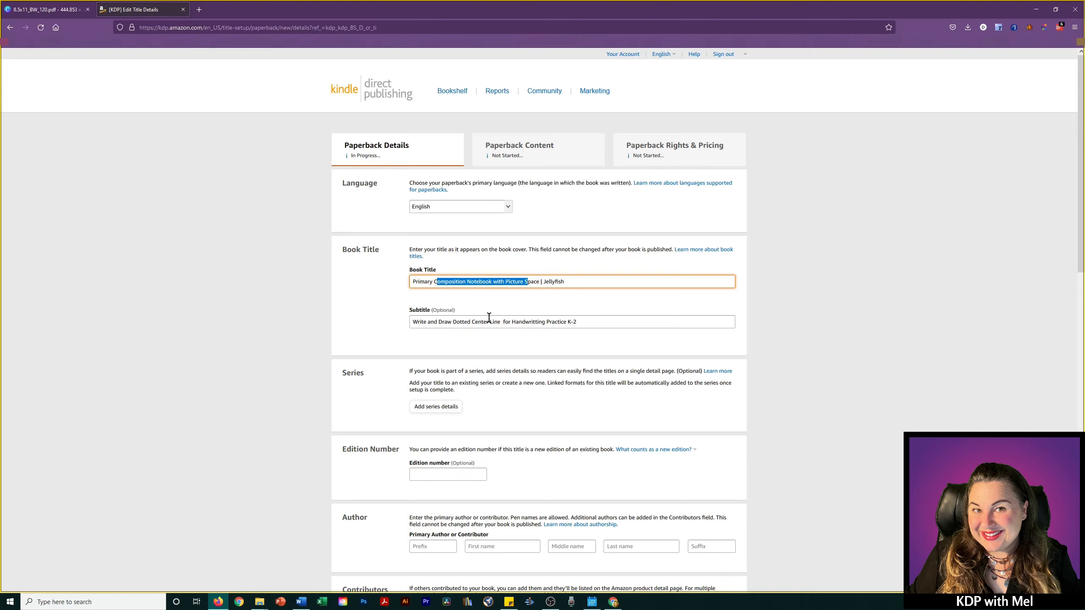
pyautogui.click(436, 281)
pyautogui.moveTo(466, 281); pyautogui.dragTo(398, 280)
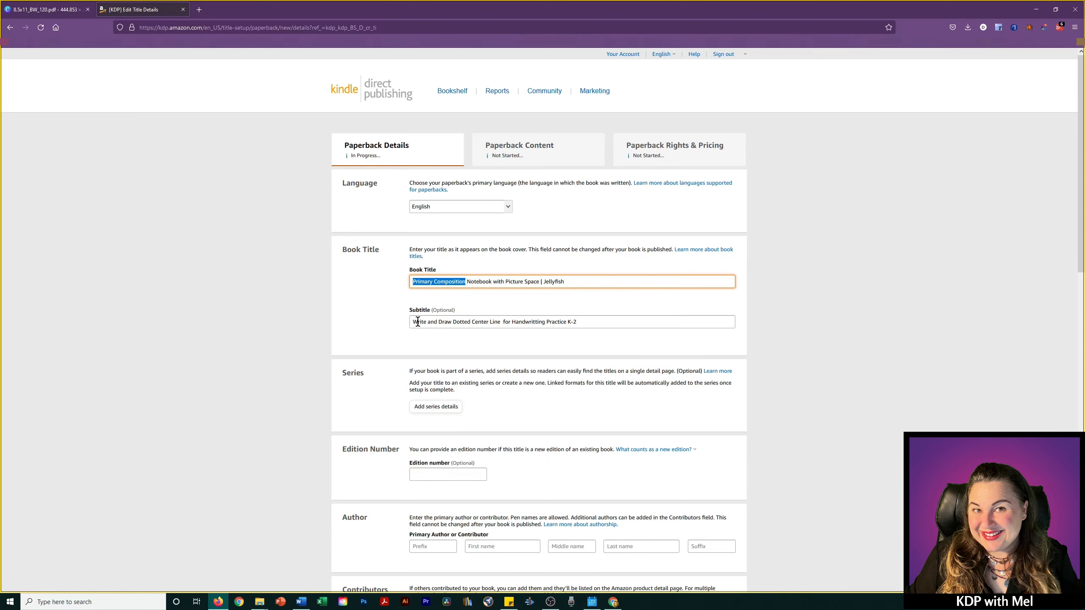
pyautogui.moveTo(413, 322); pyautogui.dragTo(595, 320)
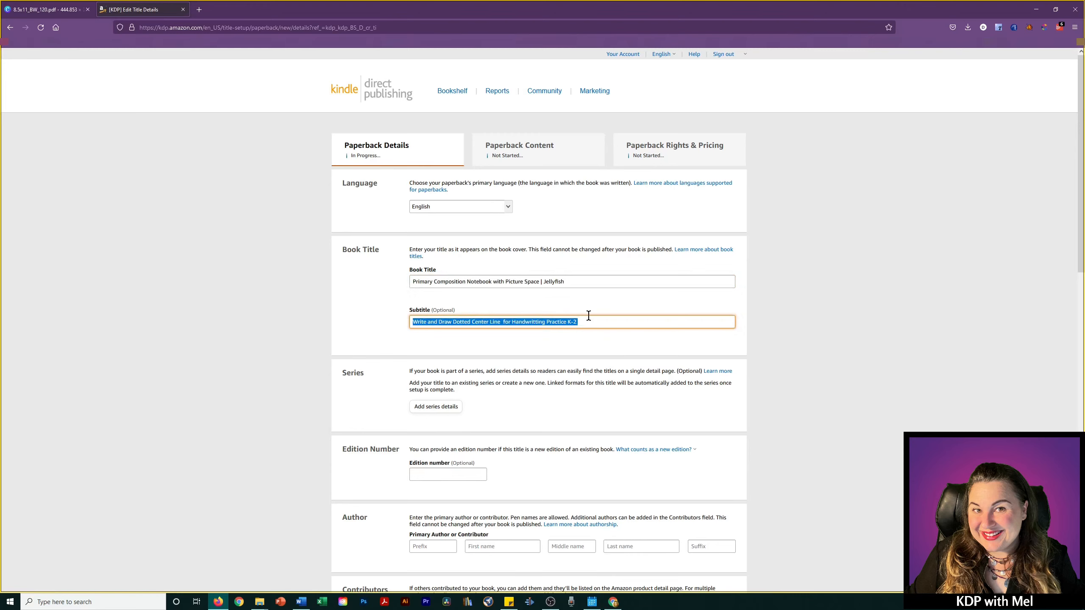
pyautogui.click(517, 321)
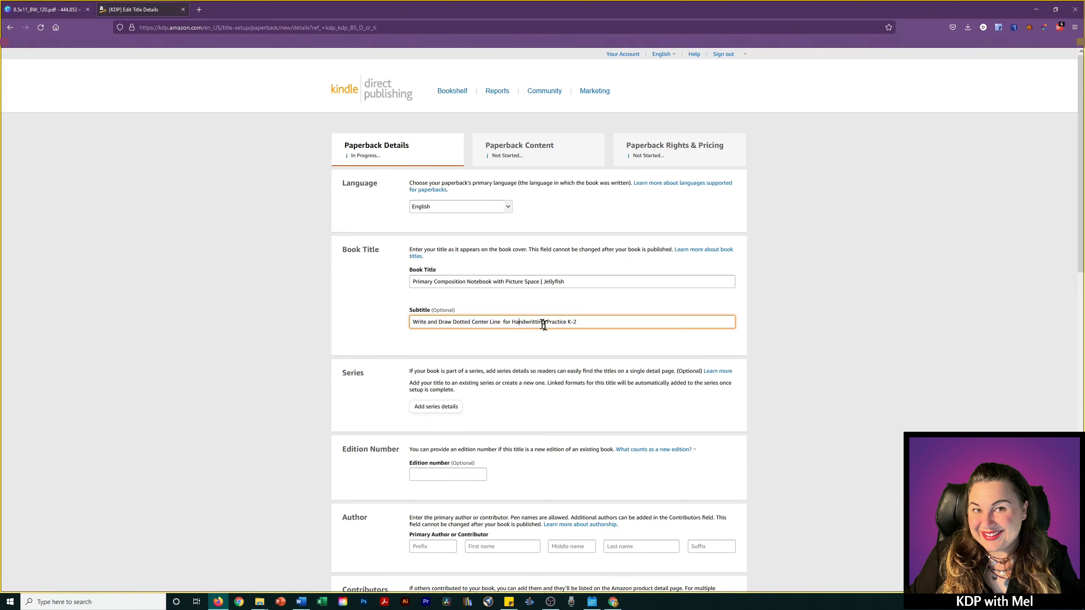
# Enter the pen name's first and last name for the primary author.
pyautogui.scroll(-2, 566, 370)
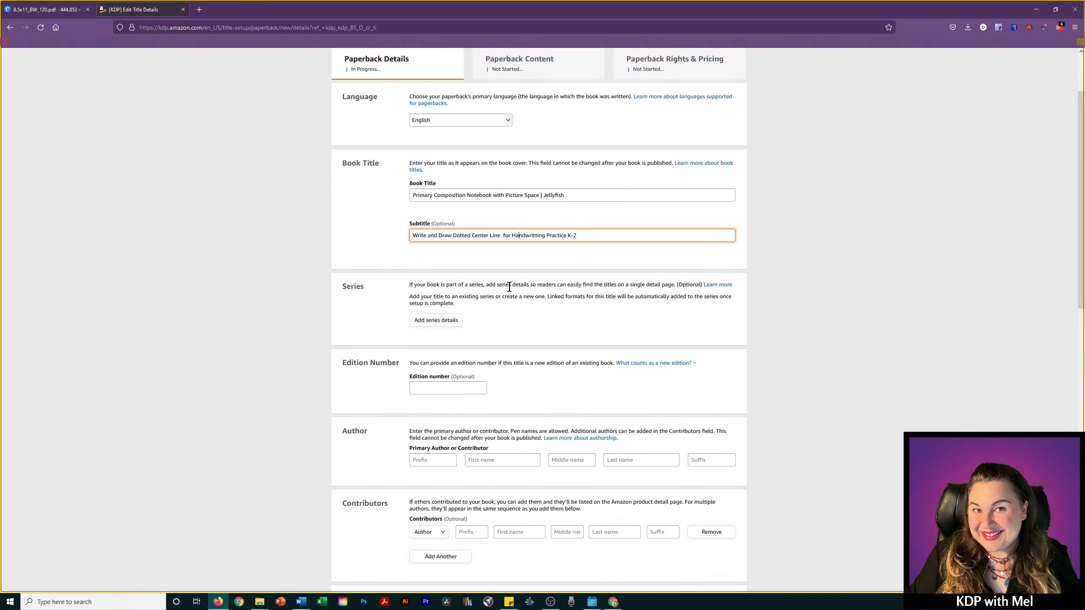
pyautogui.scroll(-3, 511, 305)
pyautogui.scroll(-1, 508, 300)
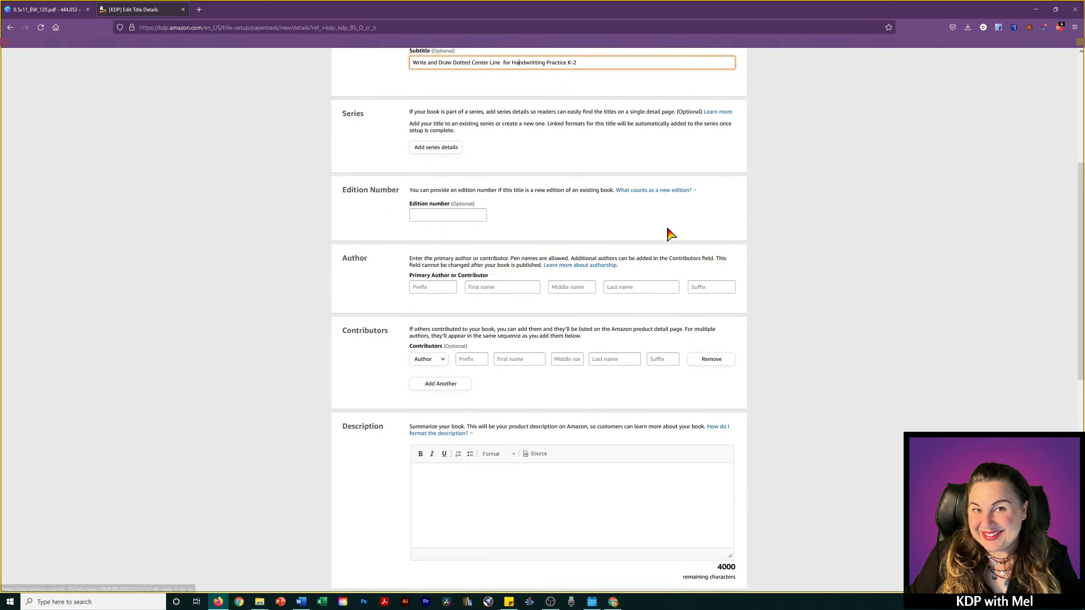
pyautogui.scroll(-3, 638, 255)
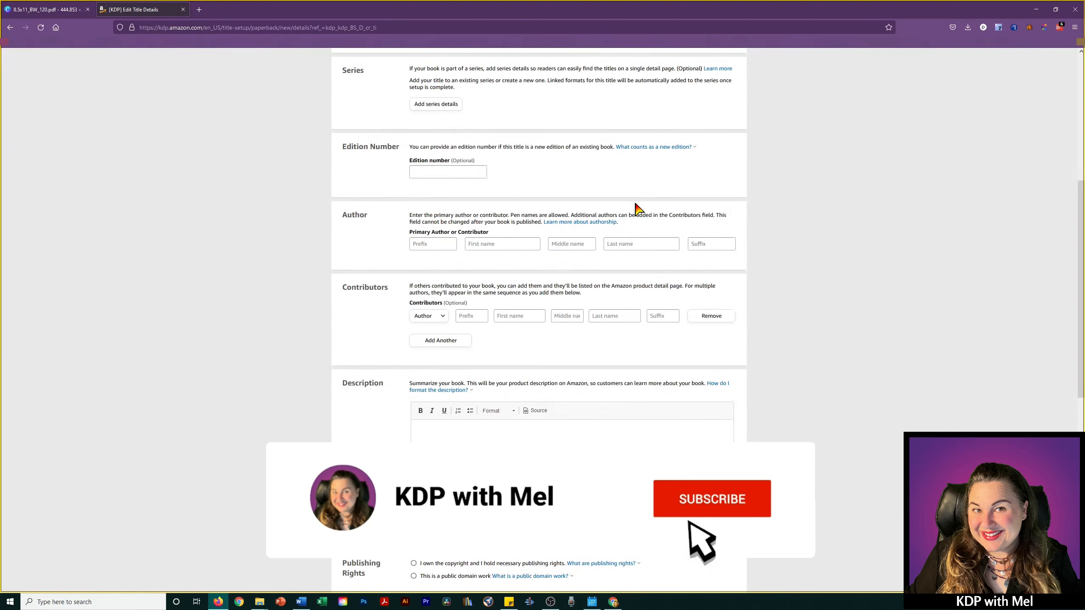
pyautogui.click(470, 157)
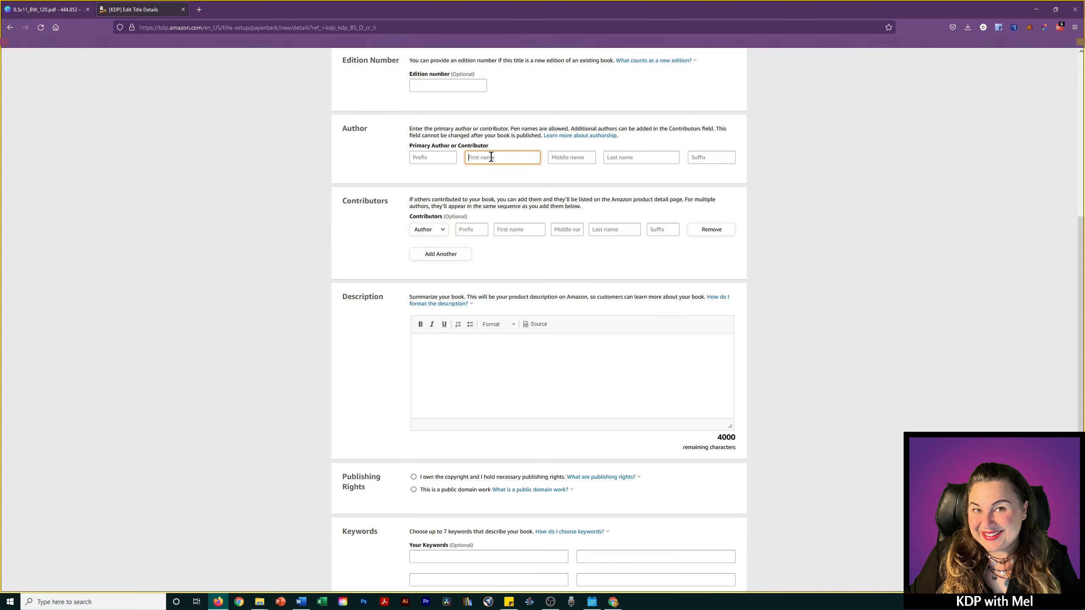
pyautogui.click(614, 157)
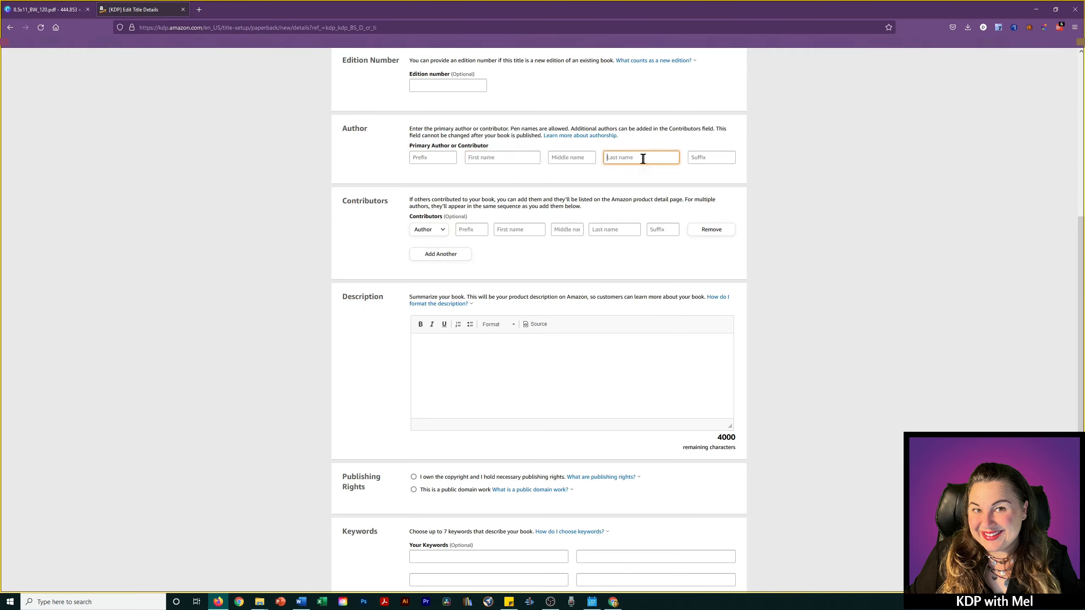
pyautogui.click(508, 159)
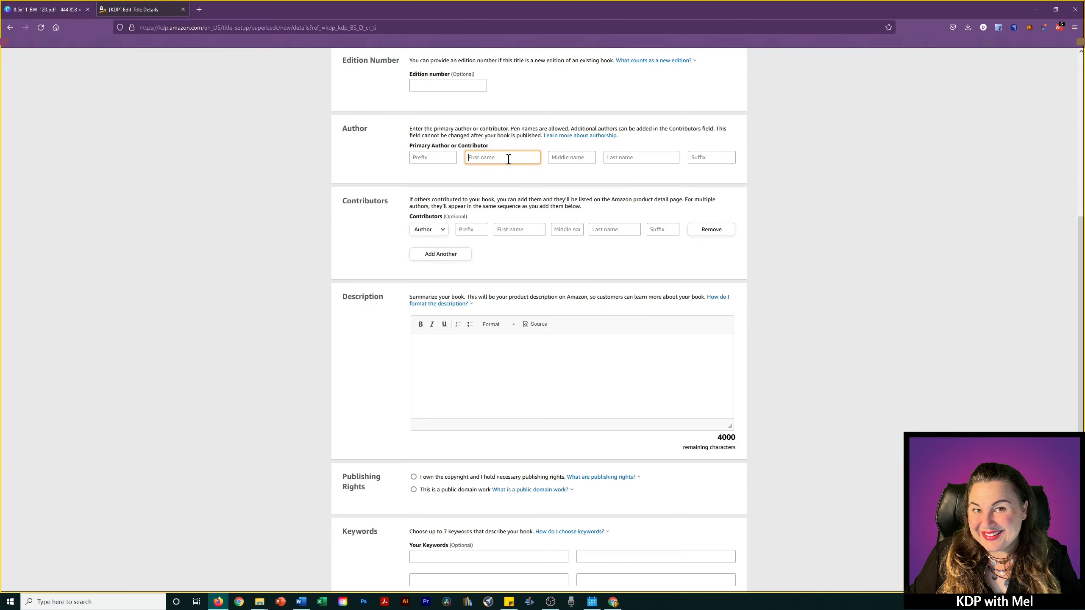
pyautogui.write('Donna')
pyautogui.moveTo(485, 158); pyautogui.dragTo(515, 158)
pyautogui.hotkey('ctrl', 'x')
pyautogui.click(630, 158)
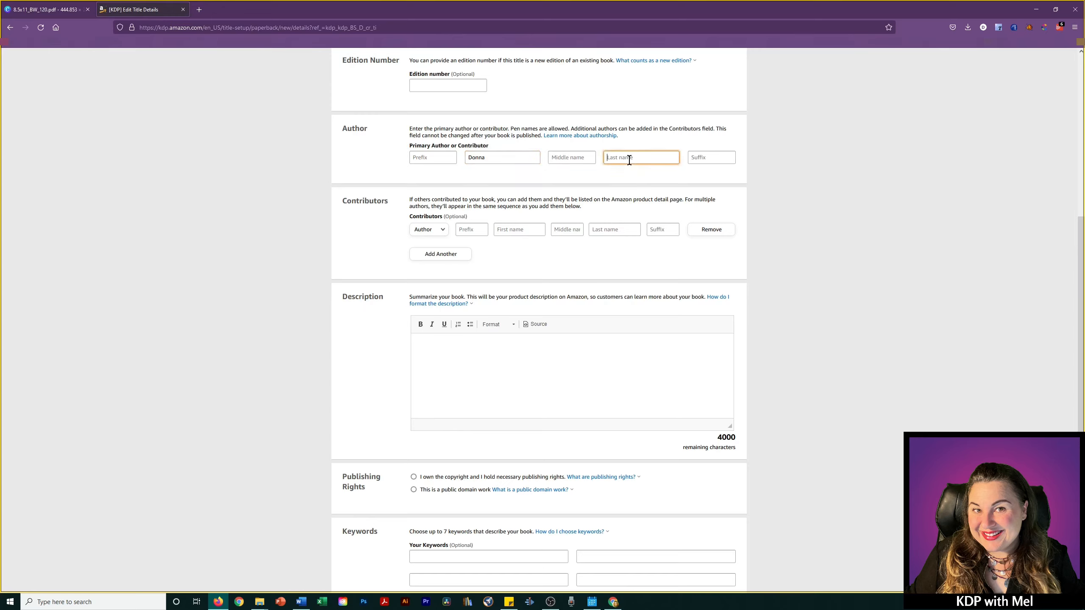
pyautogui.hotkey('ctrl', 'v')
pyautogui.moveTo(615, 158); pyautogui.dragTo(598, 157)
pyautogui.write('W')
# Consult the sticky note's keyword list and the help text on how to choose keywords.
pyautogui.click(484, 347)
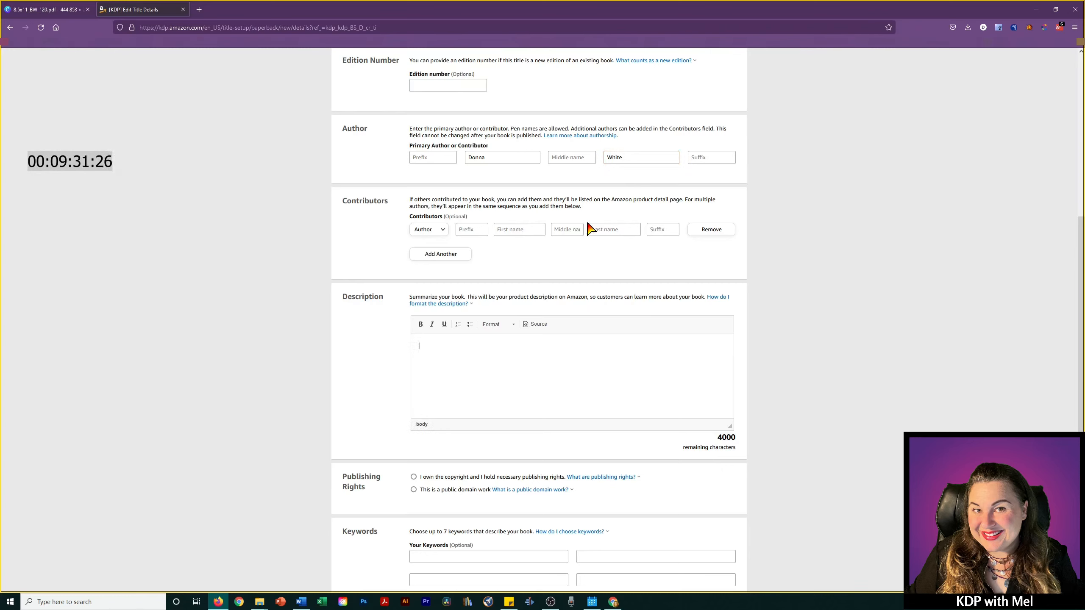
pyautogui.hotkey('alt', 'Tab')
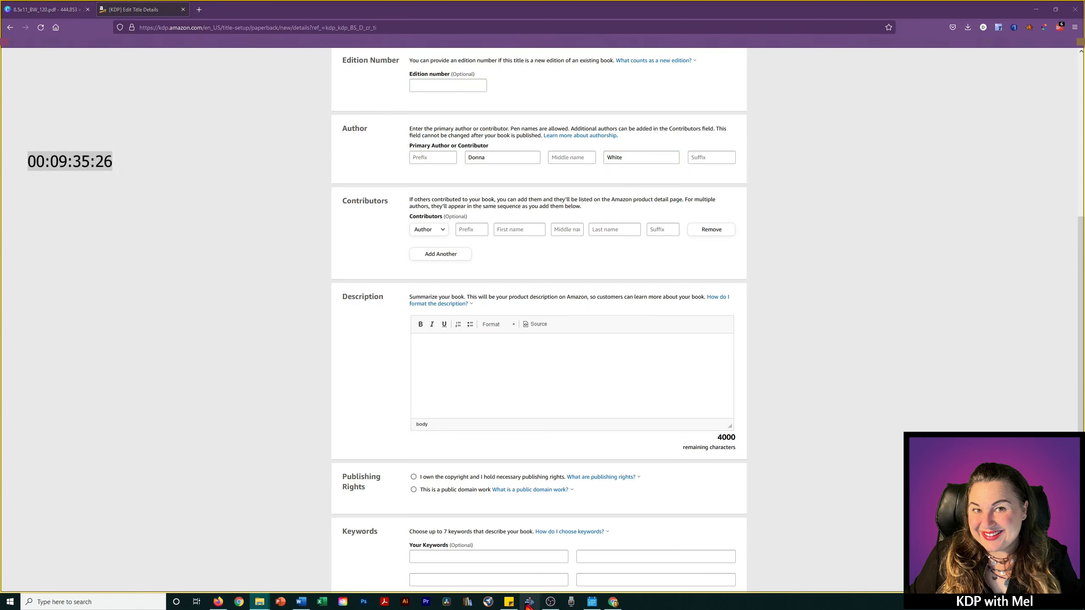
pyautogui.click(509, 602)
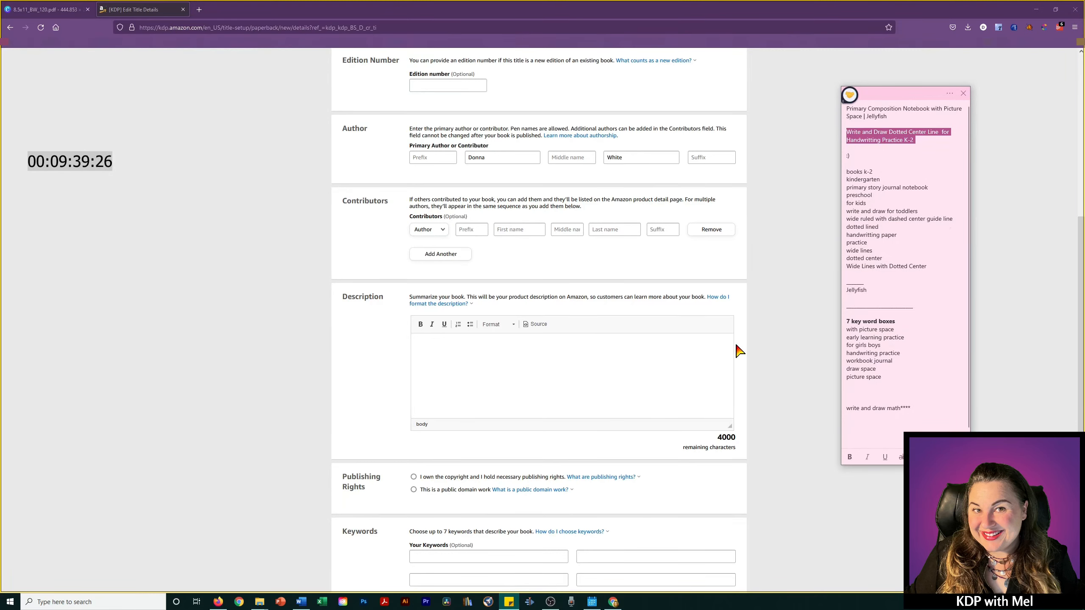
pyautogui.scroll(-3, 600, 407)
pyautogui.click(602, 403)
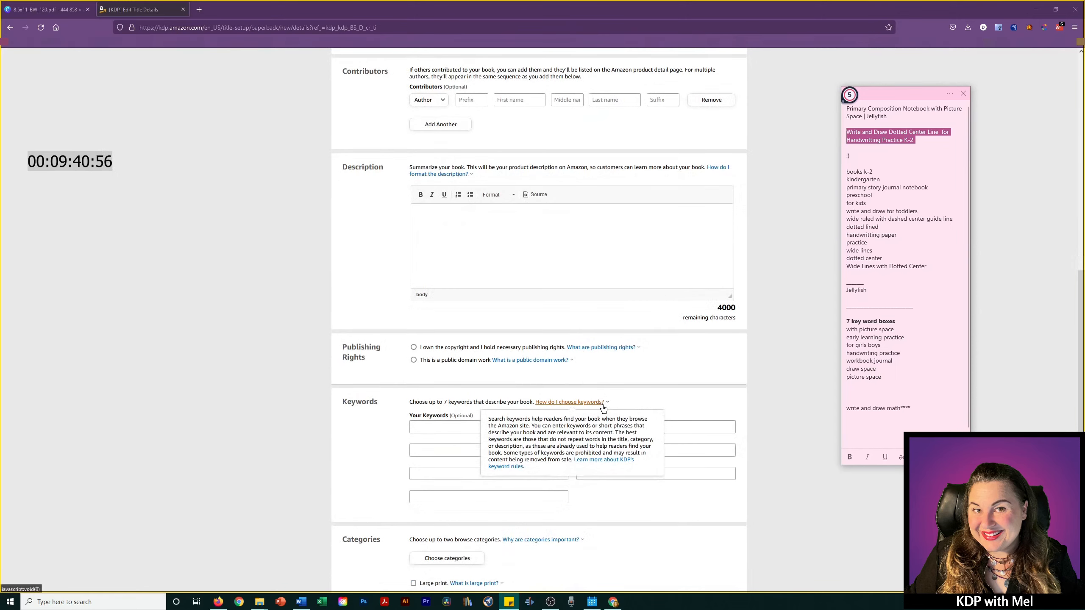
# Write a description with the line "Included", bullets "khjgjytyhj" and "gjhgljh", and the closing line "Get it now!", and check the formatting help.
pyautogui.click(523, 248)
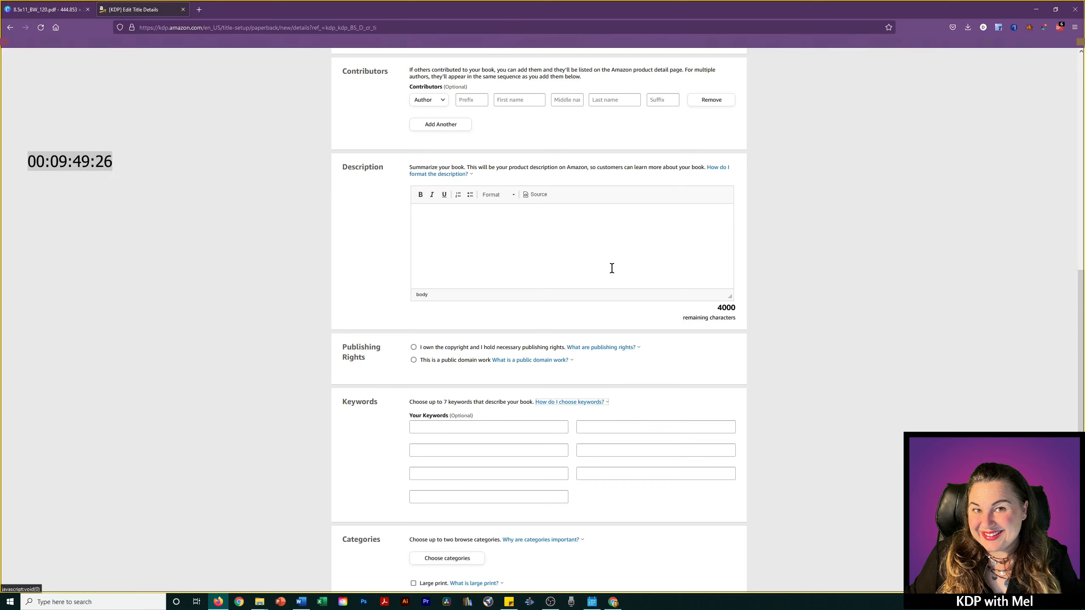
pyautogui.click(473, 244)
pyautogui.write('Included:')
pyautogui.press('Return')
pyautogui.click(471, 194)
pyautogui.write('khjgjytyhj gjhgljh')
pyautogui.press('Return')
pyautogui.press('Return')
pyautogui.write('Get it now!')
pyautogui.click(445, 174)
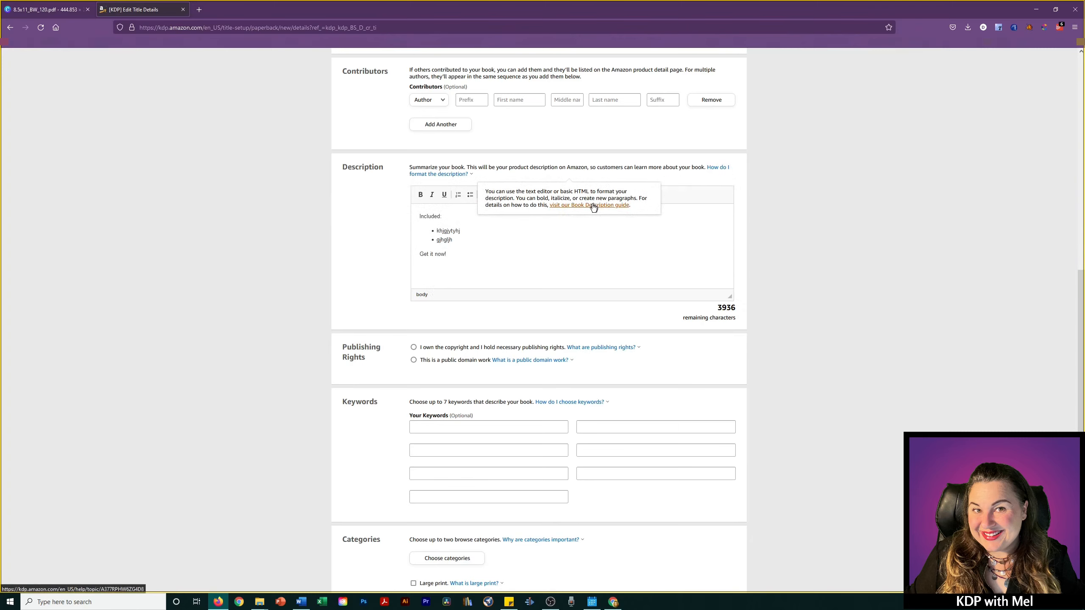
pyautogui.click(453, 253)
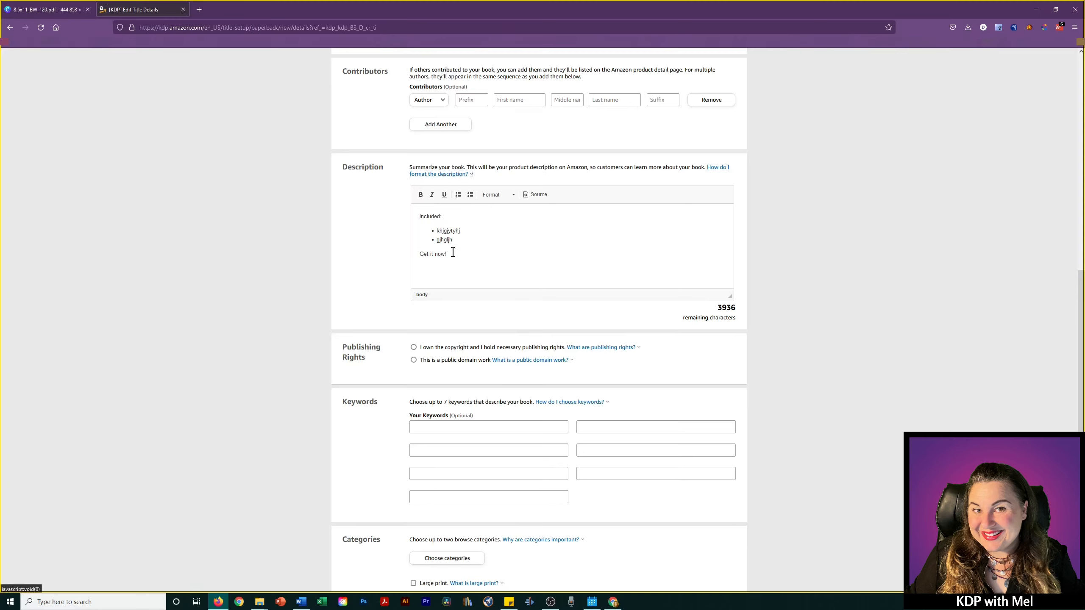
# Declare ownership of the copyright and necessary publishing rights, and read the explanation of public domain works.
pyautogui.scroll(-1, 453, 252)
pyautogui.click(414, 304)
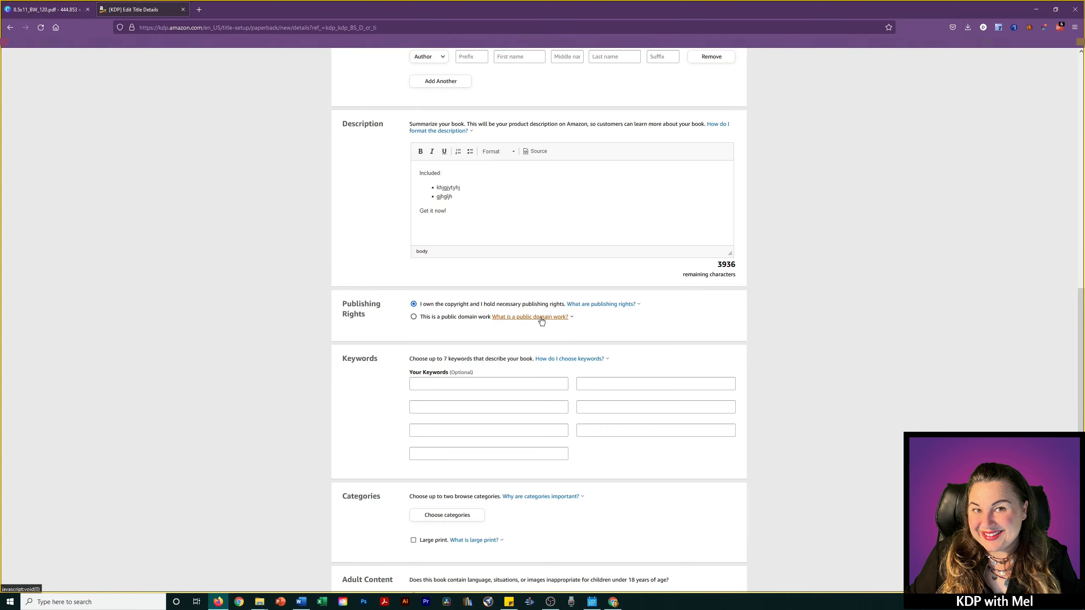
pyautogui.click(539, 321)
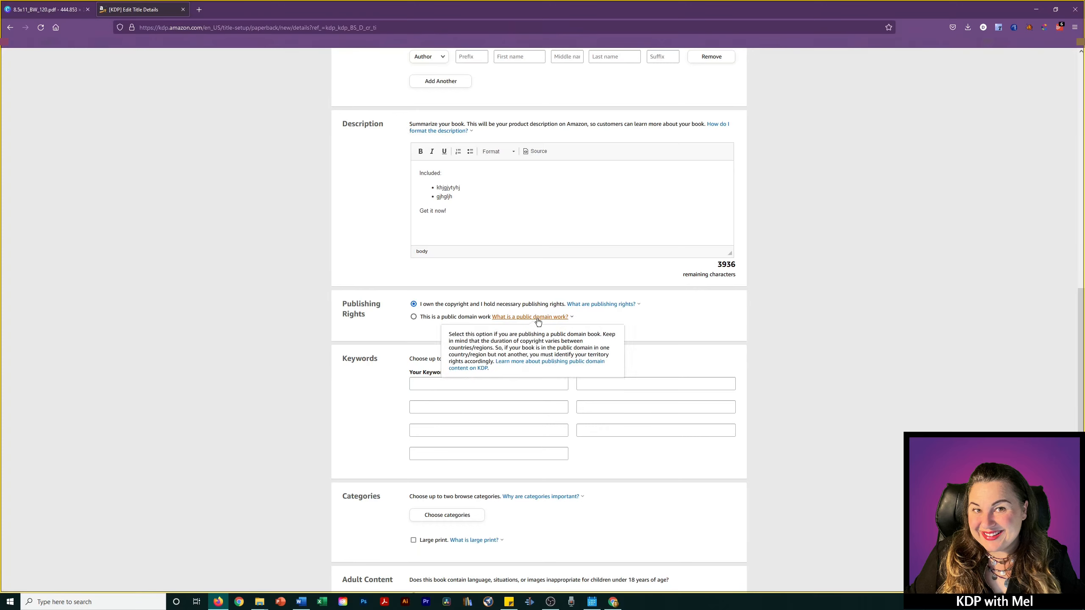
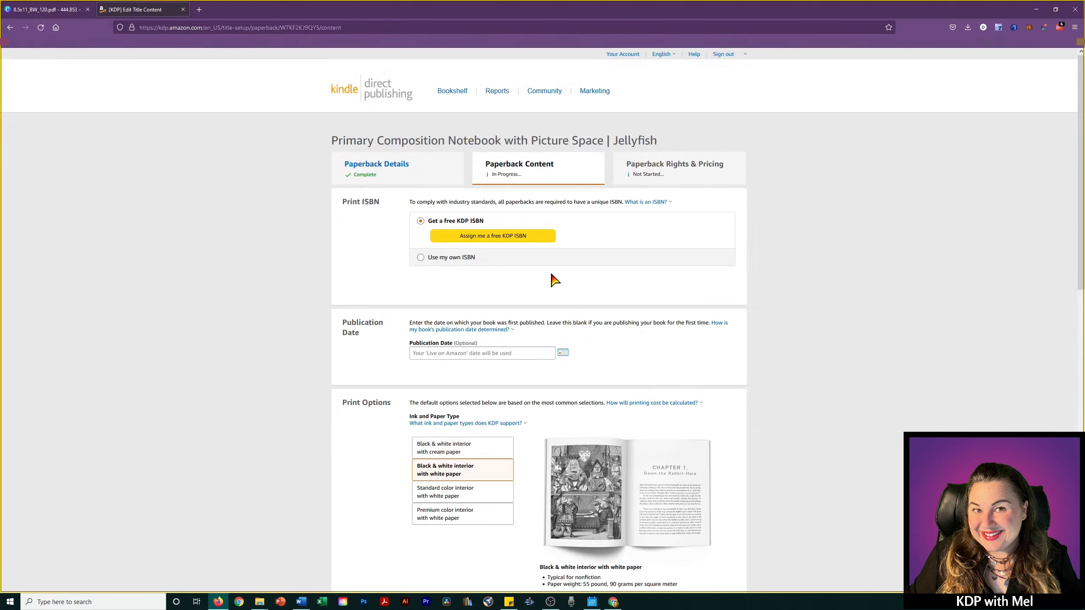
# Assign a free KDP ISBN to the book and choose the black & white interior with white paper.
pyautogui.click(493, 236)
pyautogui.scroll(-2, 534, 300)
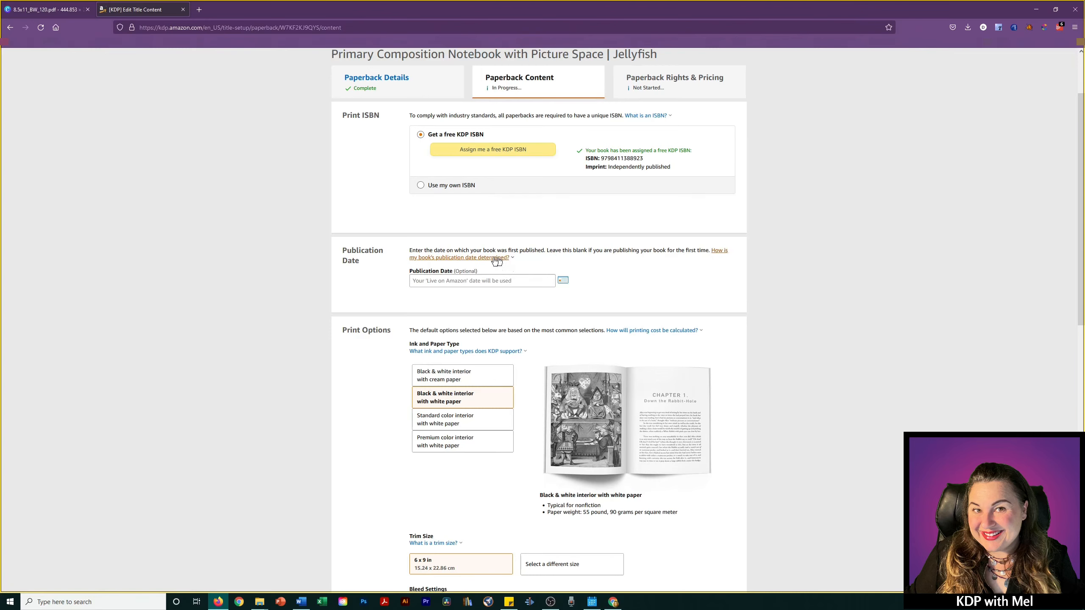
pyautogui.scroll(-3, 697, 329)
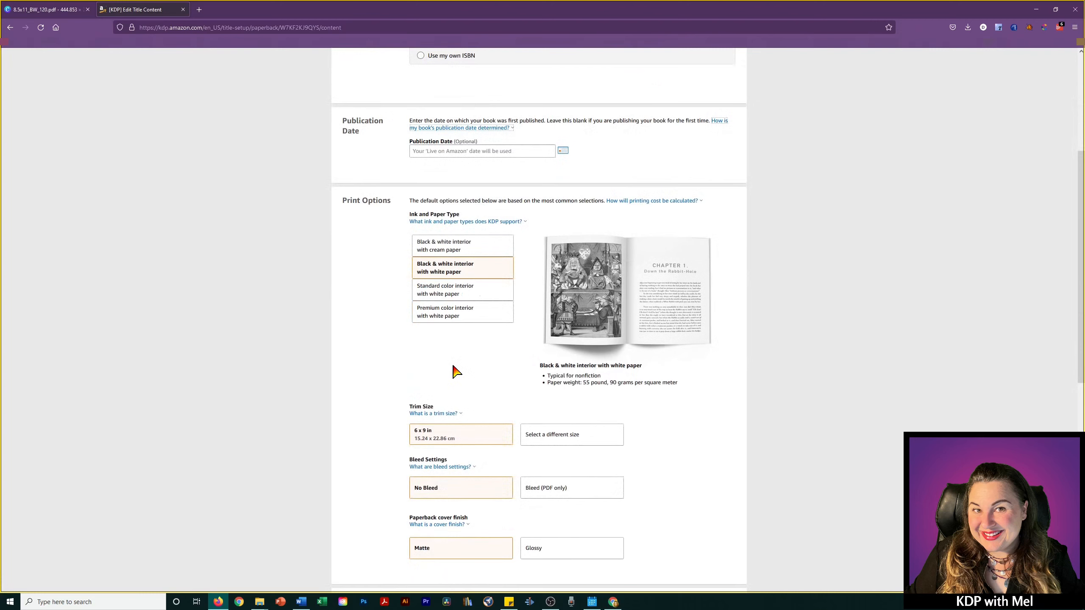
pyautogui.click(451, 267)
pyautogui.scroll(-4, 545, 379)
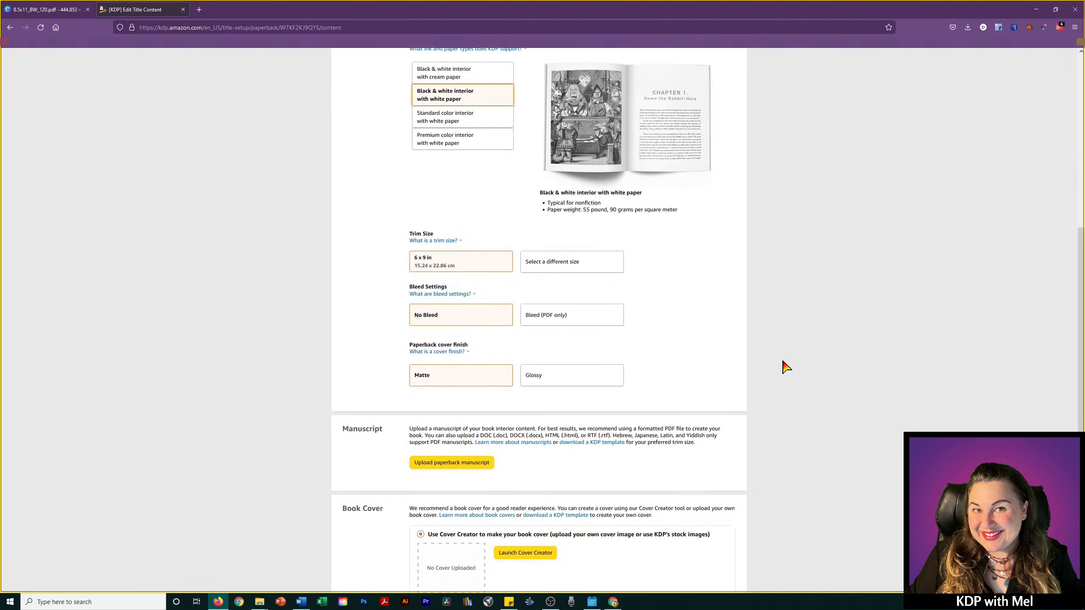
# Set the paperback's trim size to 8.5 x 11 in.
pyautogui.hotkey('alt', 'Tab')
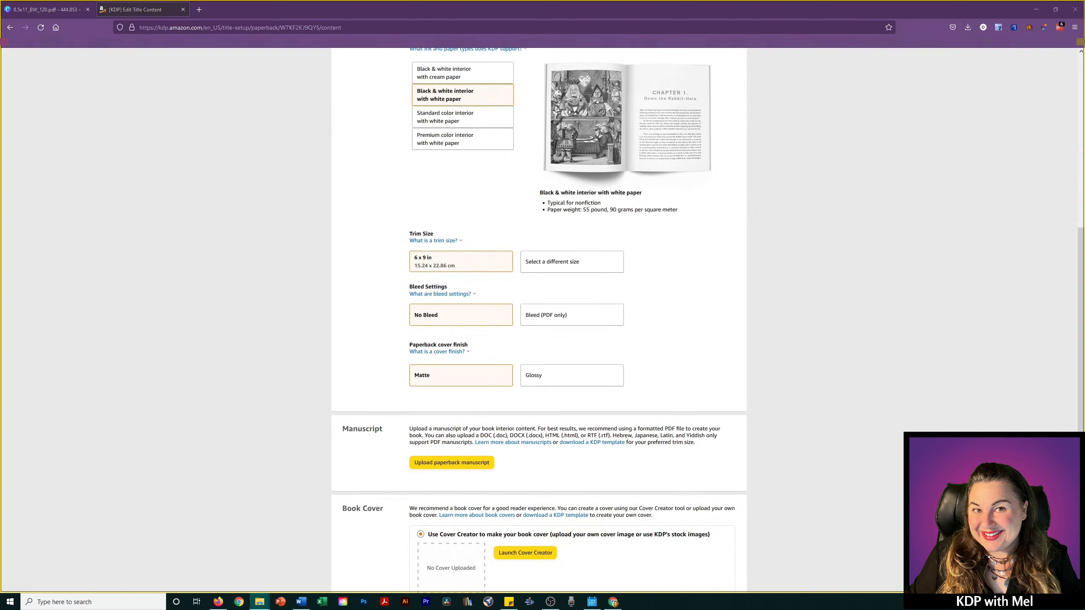
pyautogui.click(567, 263)
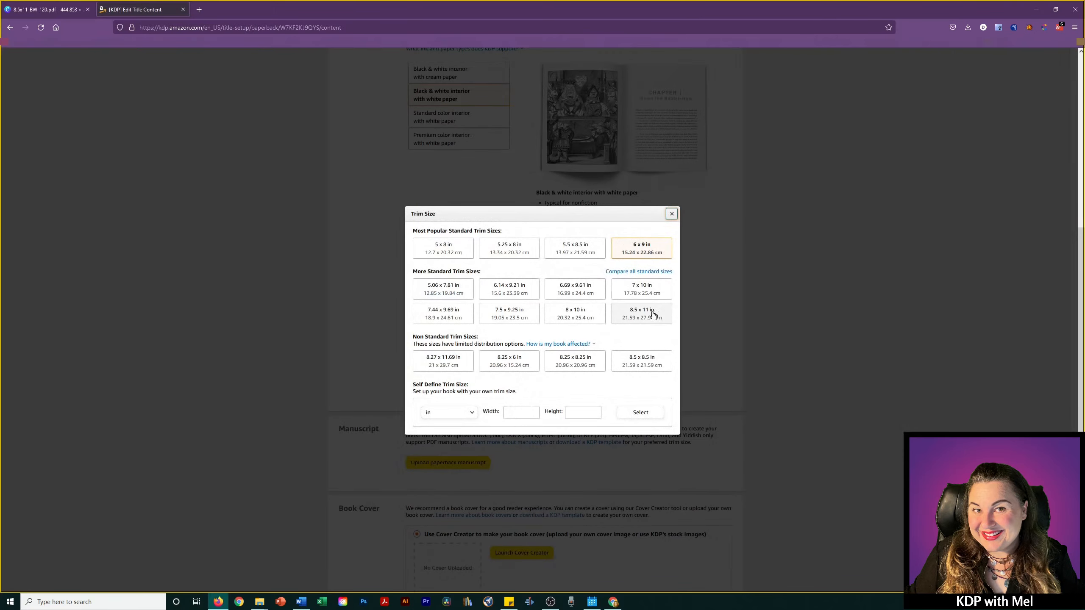
pyautogui.click(653, 315)
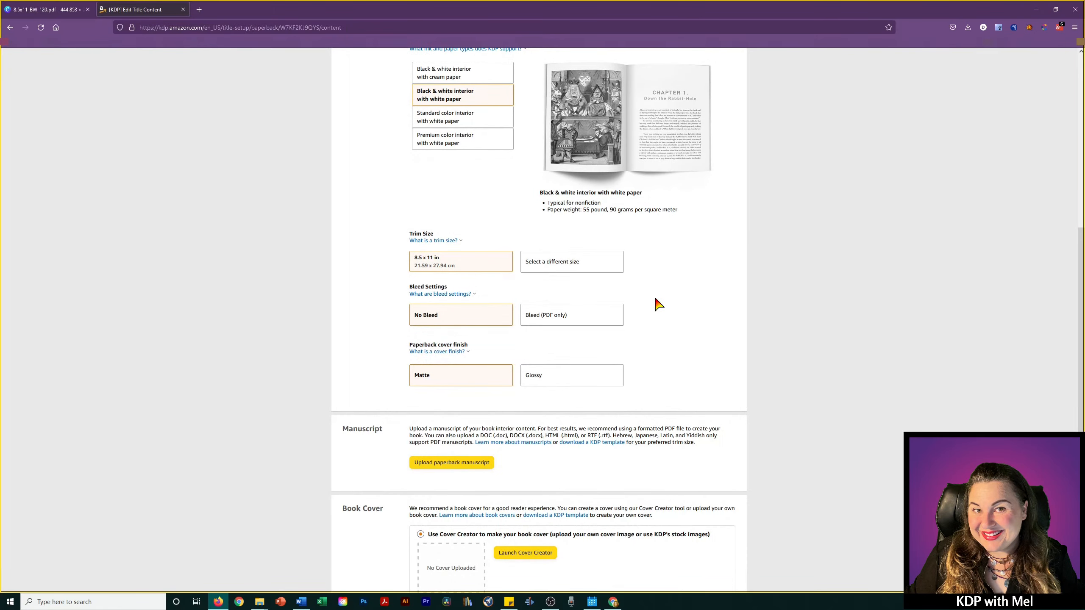
# Read the bleed settings explanation and skim the linked Print Options help page, and return to the paperback content page.
pyautogui.scroll(-1, 660, 306)
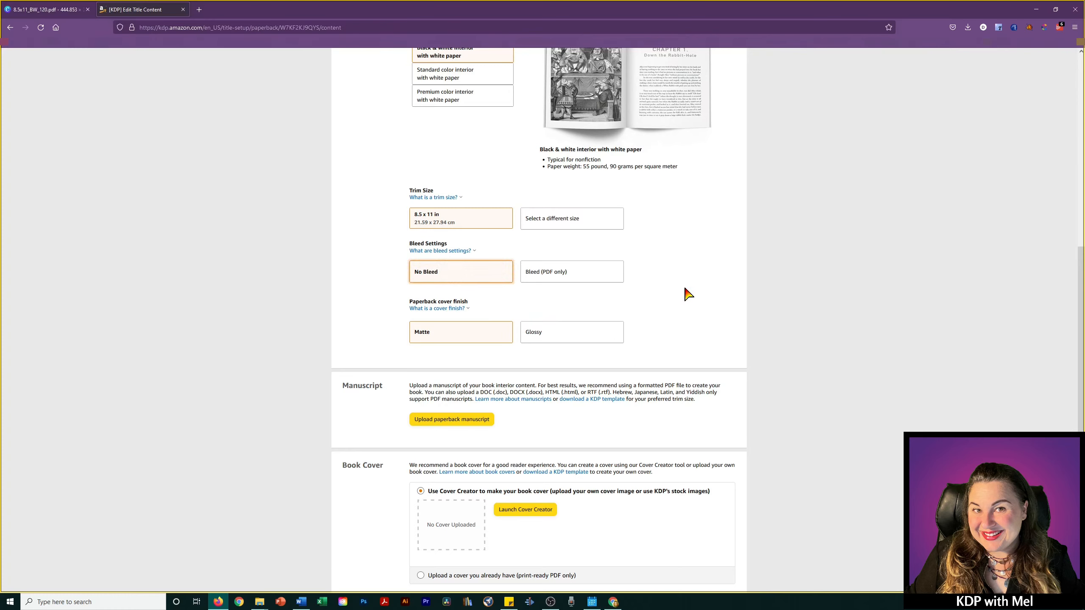
pyautogui.click(442, 252)
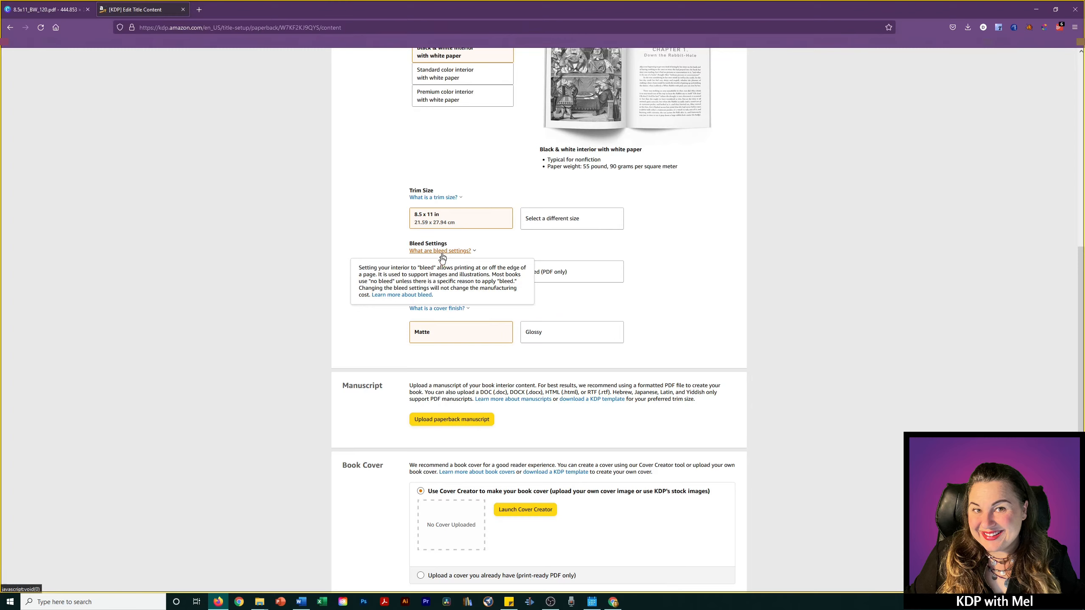
pyautogui.click(419, 295)
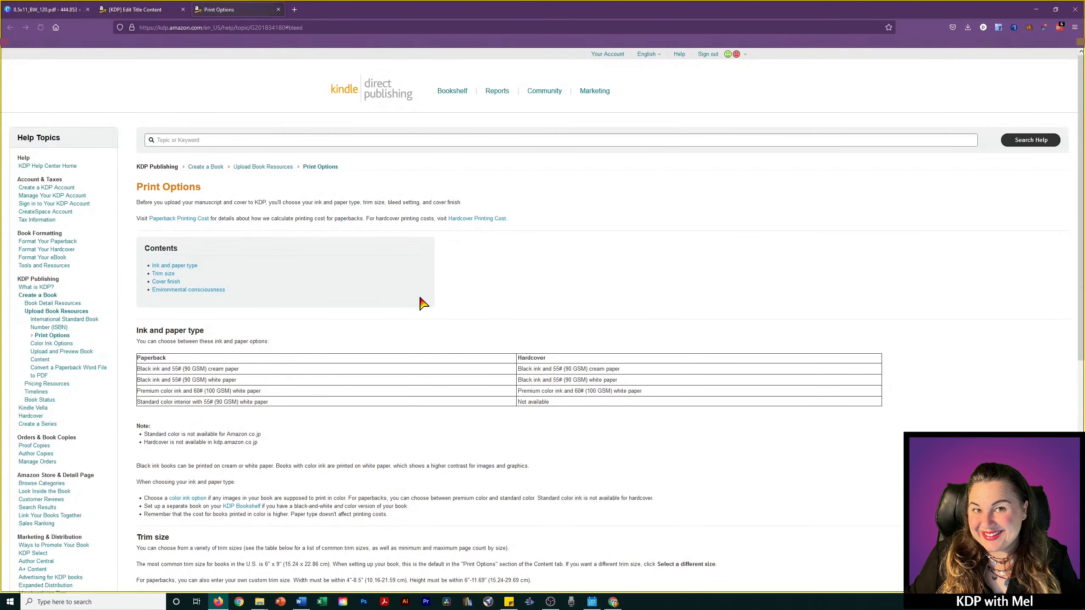
pyautogui.scroll(-4, 446, 333)
pyautogui.scroll(-5, 449, 338)
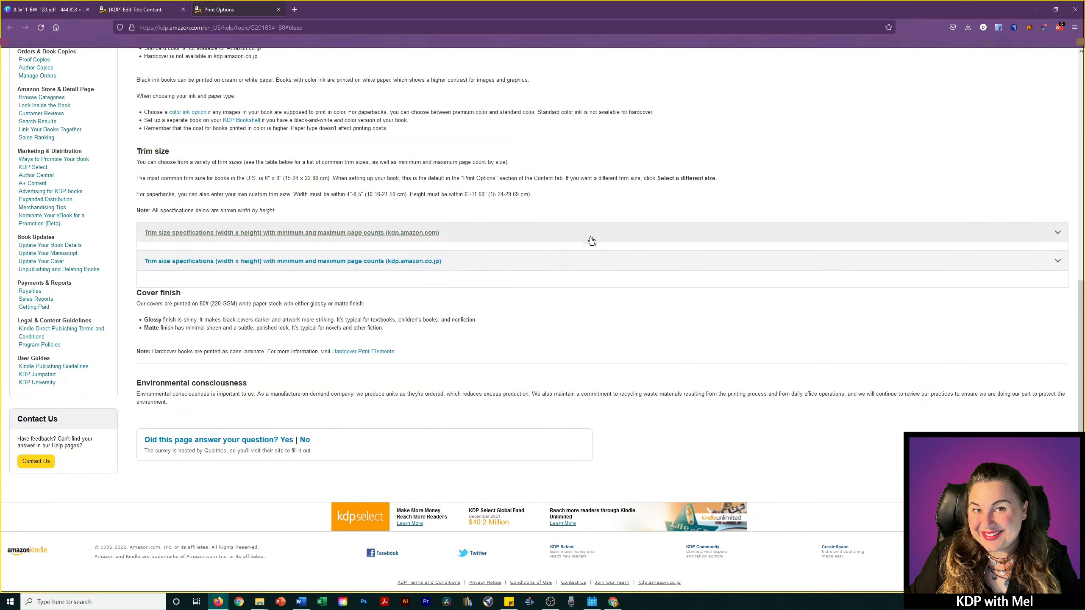
pyautogui.scroll(8, 540, 235)
pyautogui.scroll(1, 534, 237)
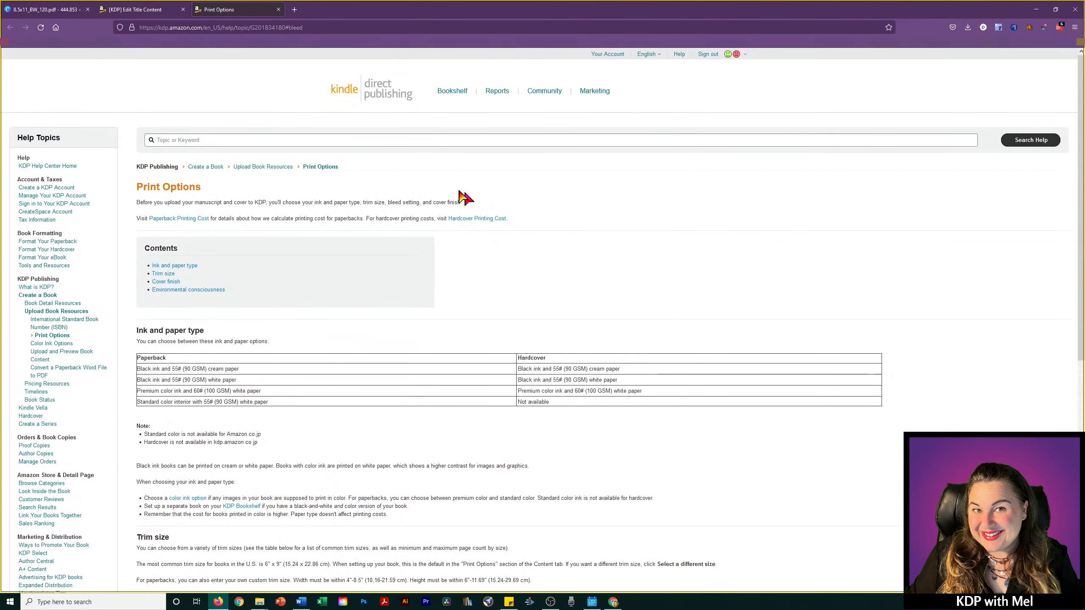
pyautogui.click(135, 9)
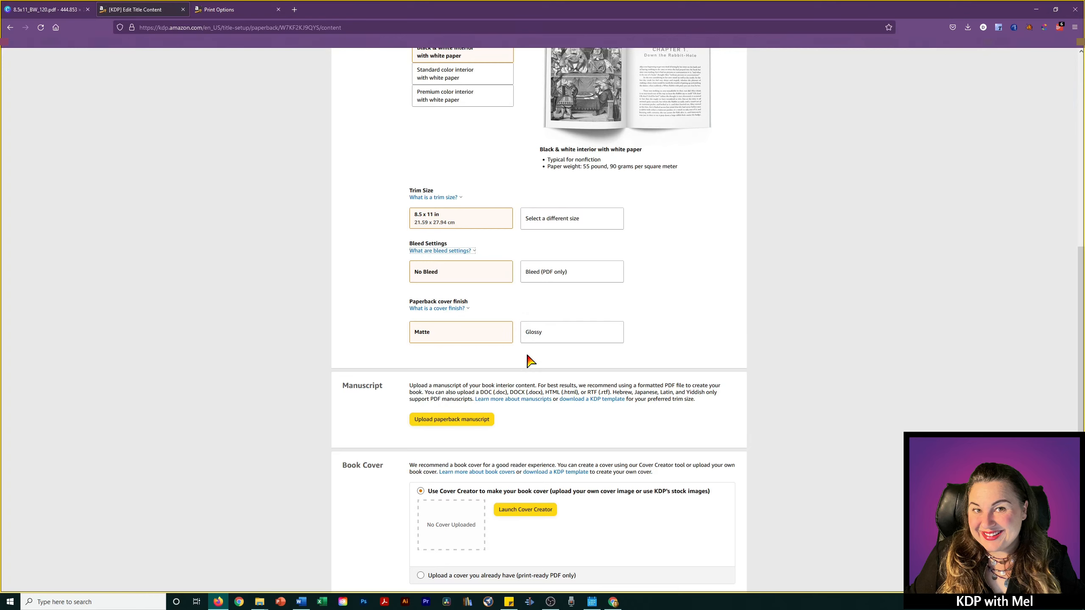
# Choose the glossy cover finish and upload "Interior - Jelly Fish Coloring Book.pdf" as the paperback manuscript.
pyautogui.click(530, 337)
pyautogui.scroll(-3, 491, 325)
pyautogui.click(456, 291)
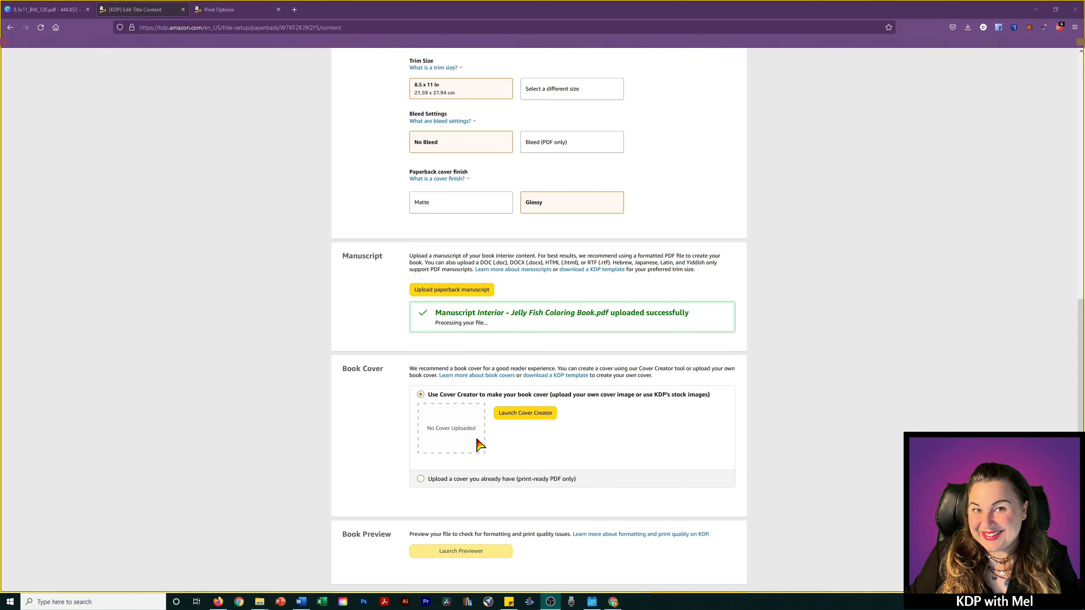
# Compare the two book cover options, look at Cover Creator's image sources, and return to the paperback content page.
pyautogui.click(474, 478)
pyautogui.click(472, 395)
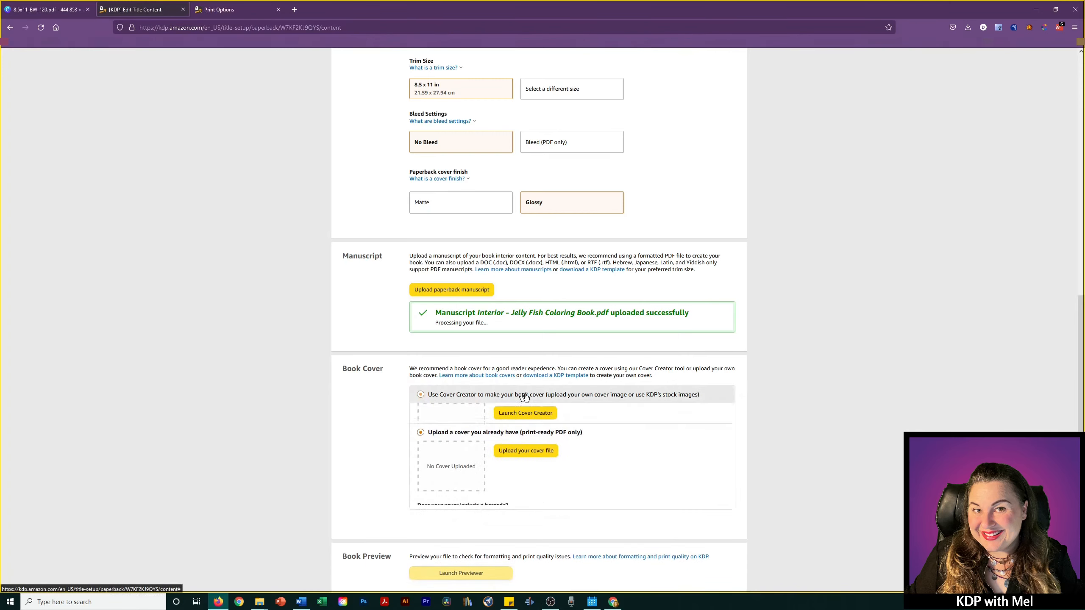
pyautogui.click(544, 417)
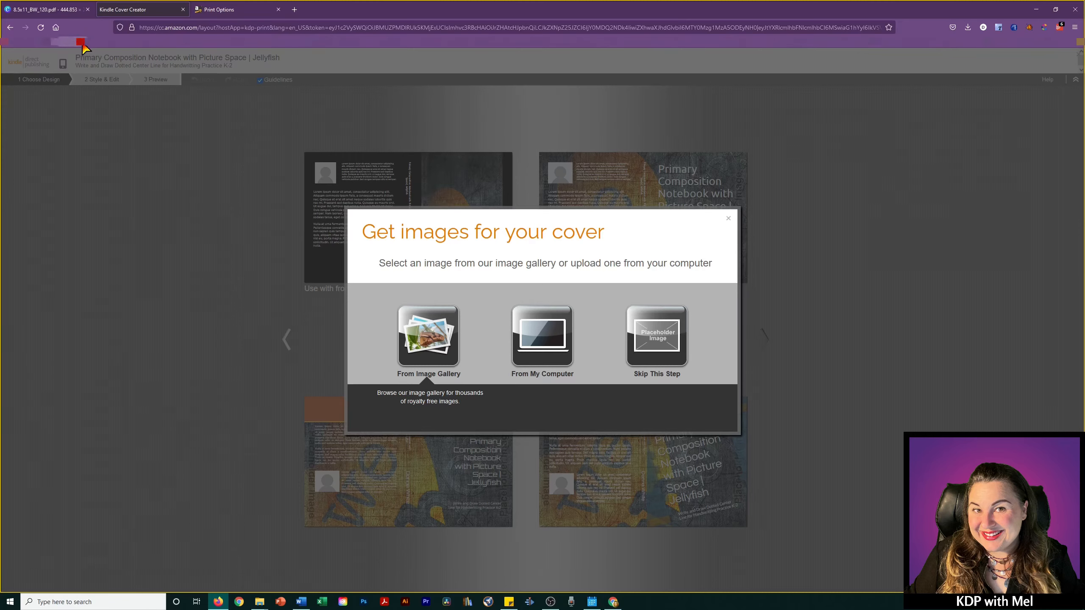
pyautogui.click(10, 29)
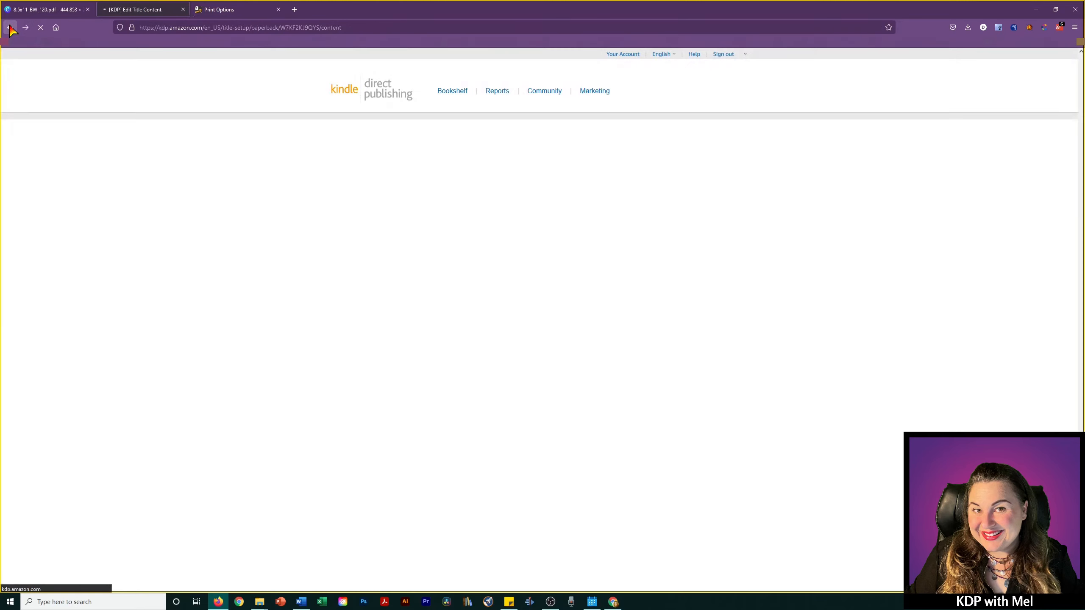
# Choose to upload an existing print-ready cover and upload "COVER 8.5x11_BW_120.pdf".
pyautogui.scroll(-15, 388, 224)
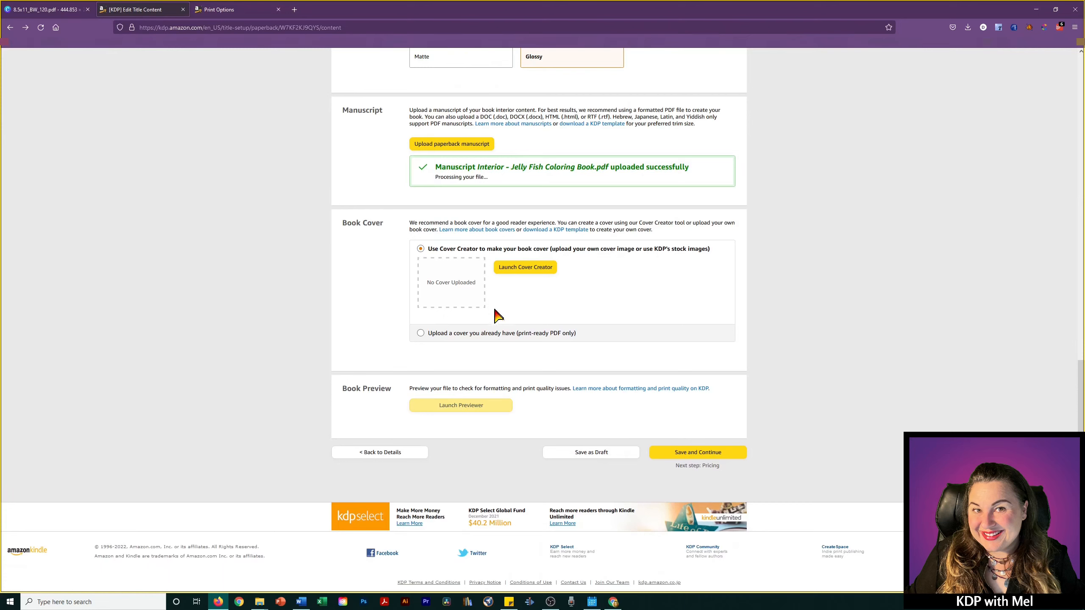
pyautogui.click(465, 333)
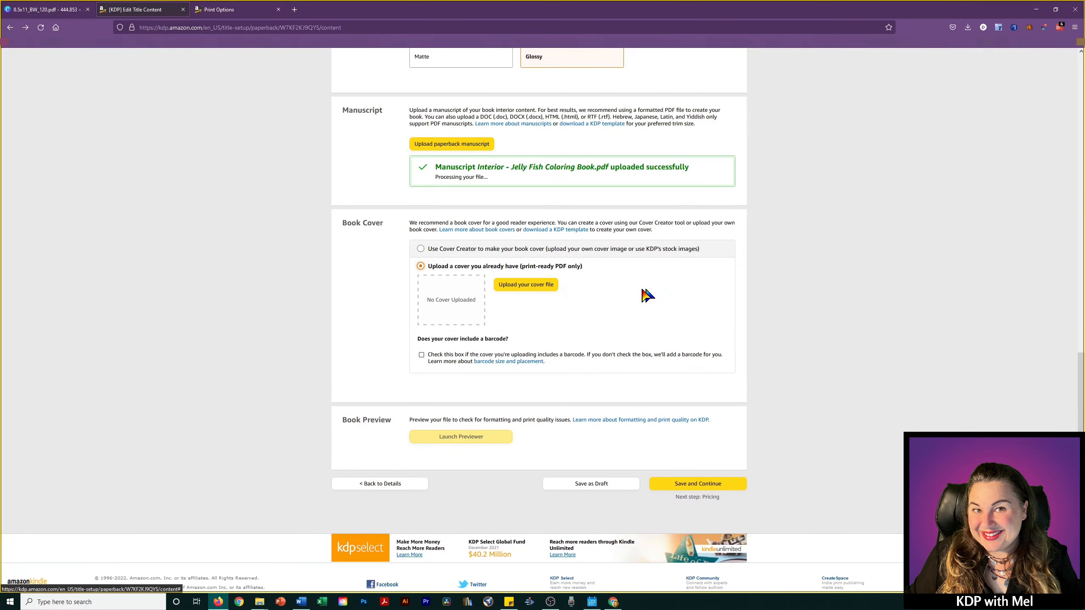
pyautogui.click(527, 284)
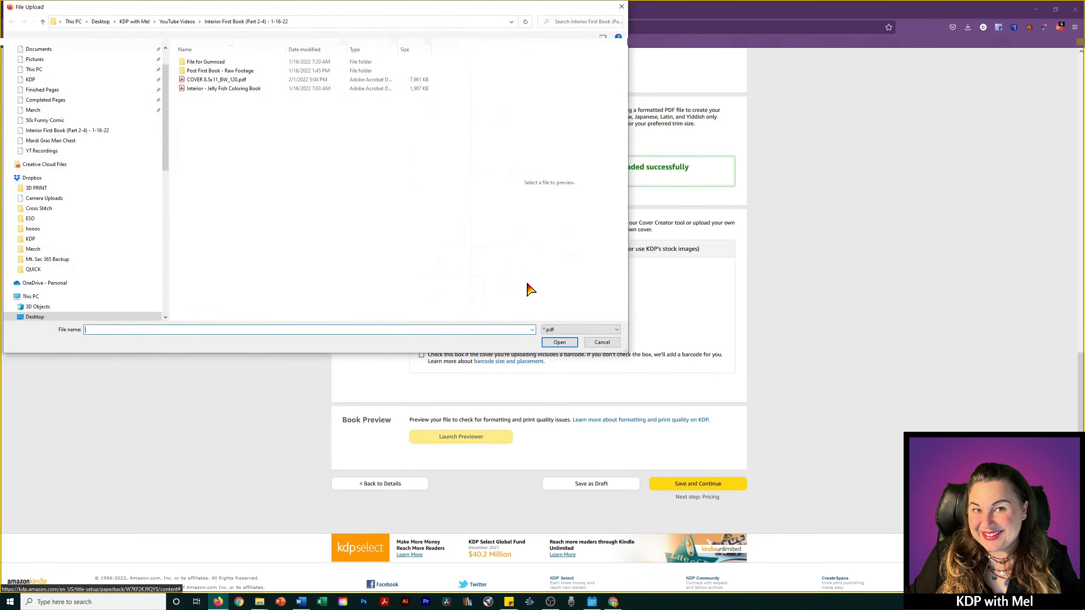
pyautogui.click(205, 80)
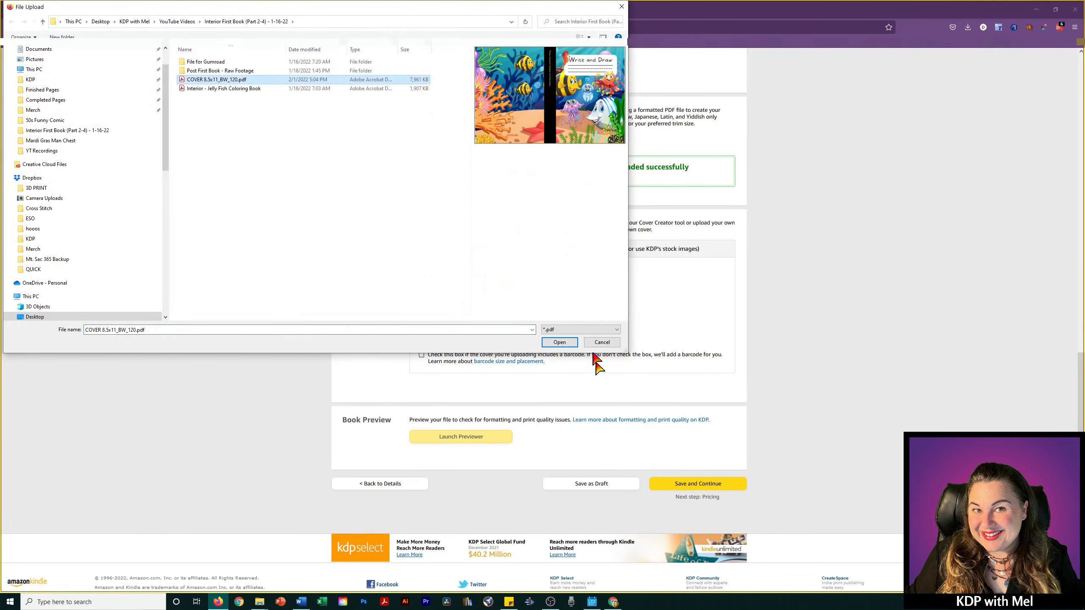
pyautogui.click(571, 343)
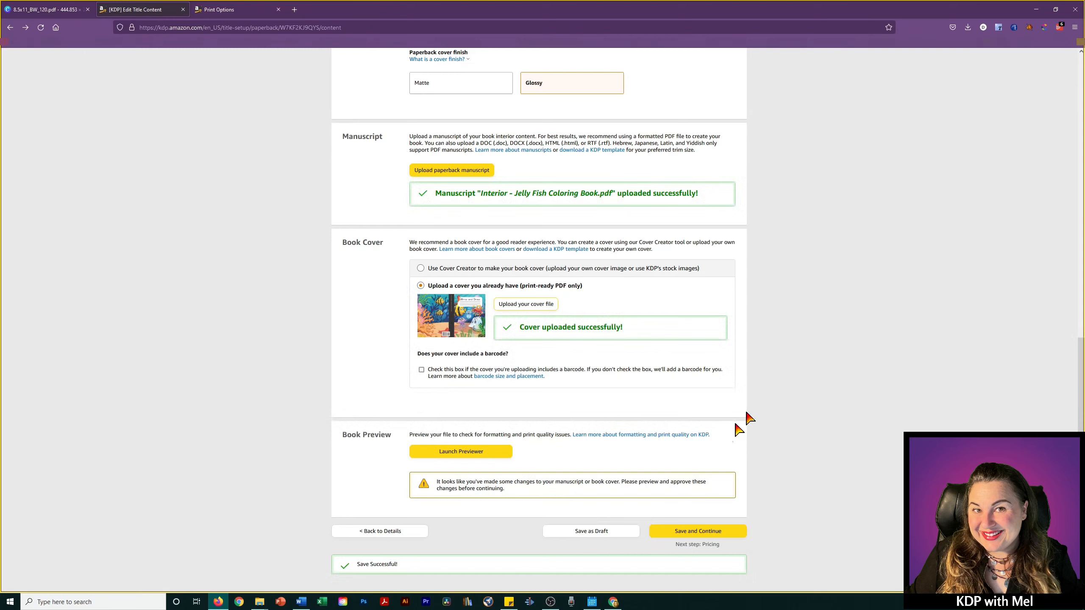
# Inspect the cover and page through the interior in the Print Previewer, and approve the proof.
pyautogui.click(461, 453)
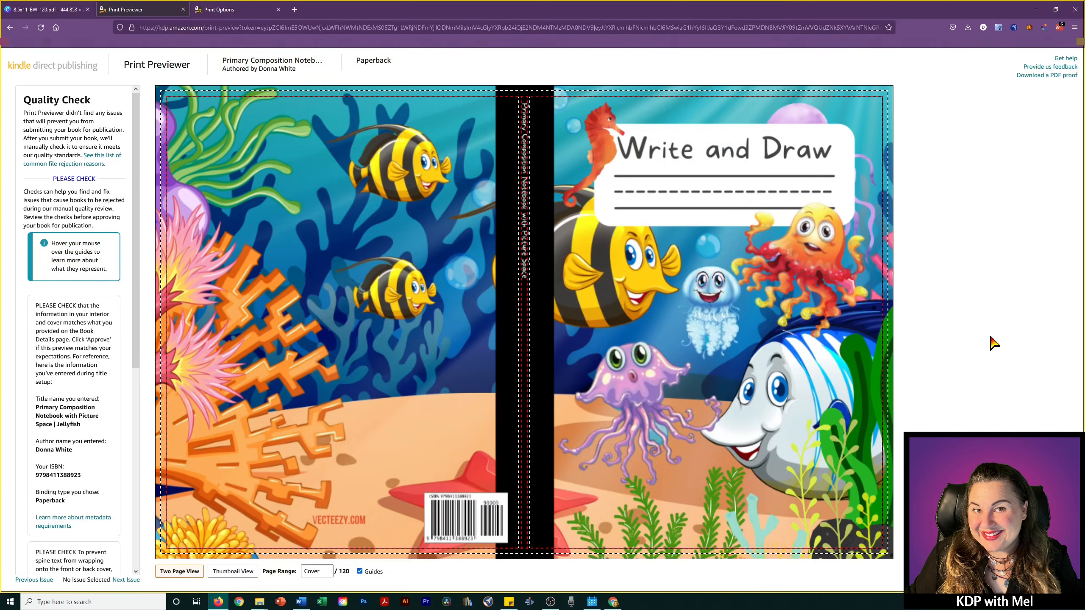
pyautogui.moveTo(885, 271)
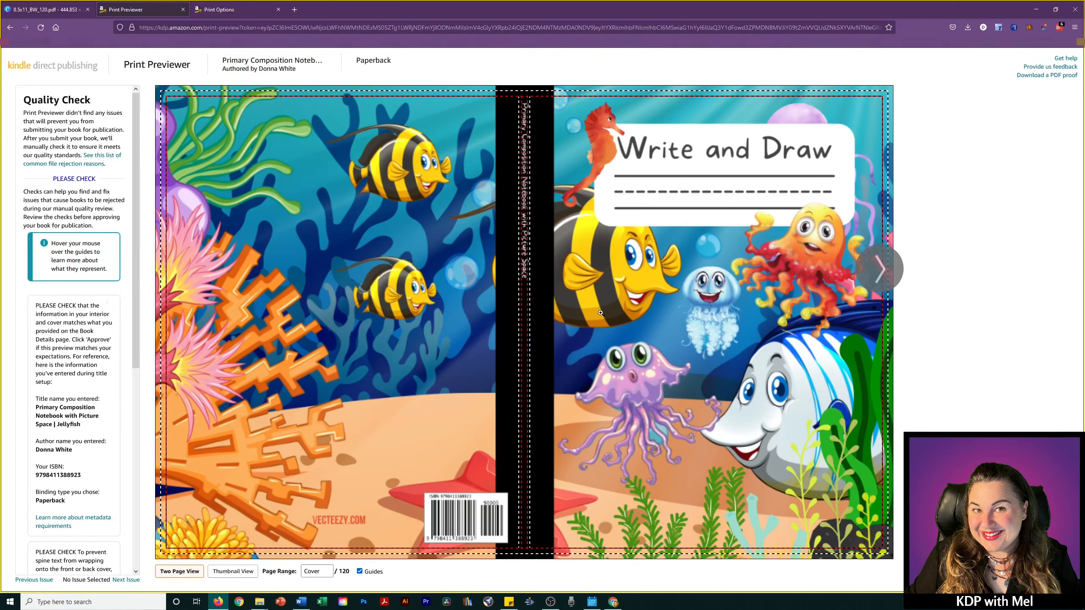
pyautogui.click(878, 269)
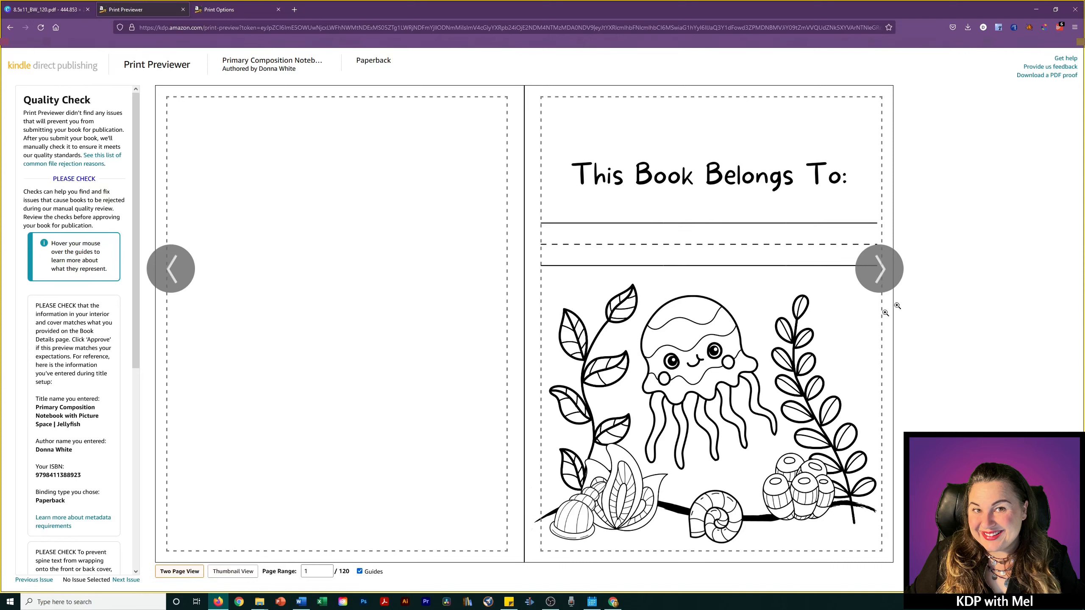
pyautogui.click(877, 270)
pyautogui.click(878, 270)
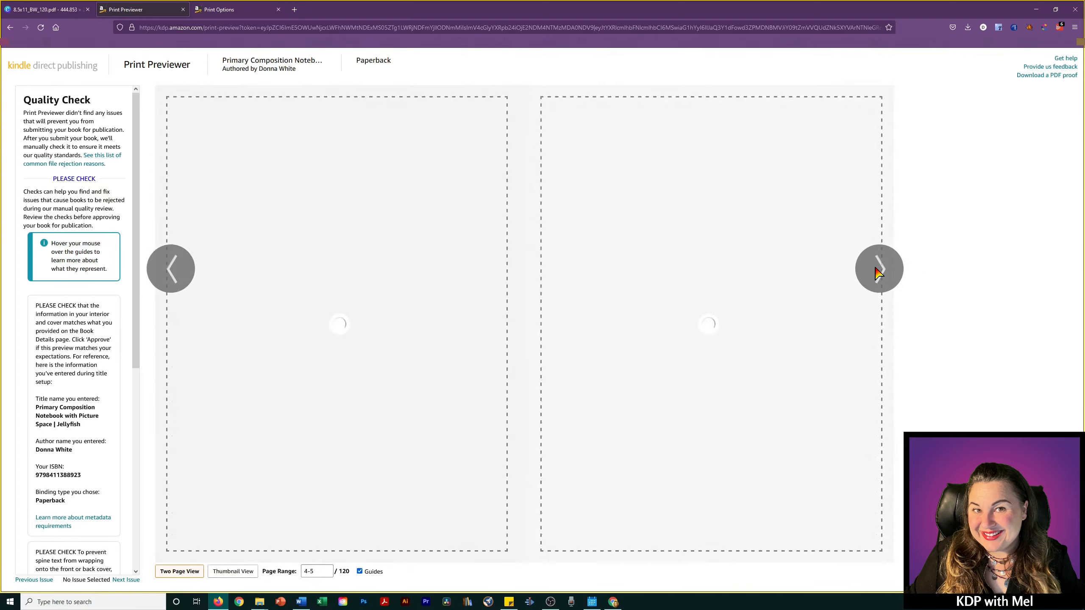
pyautogui.click(878, 270)
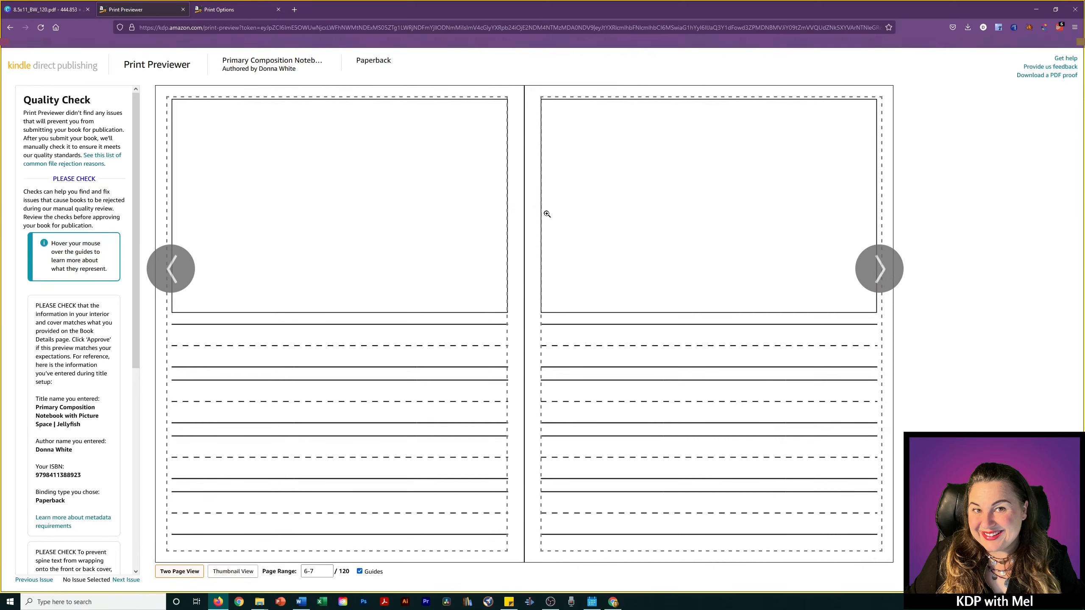
pyautogui.click(885, 269)
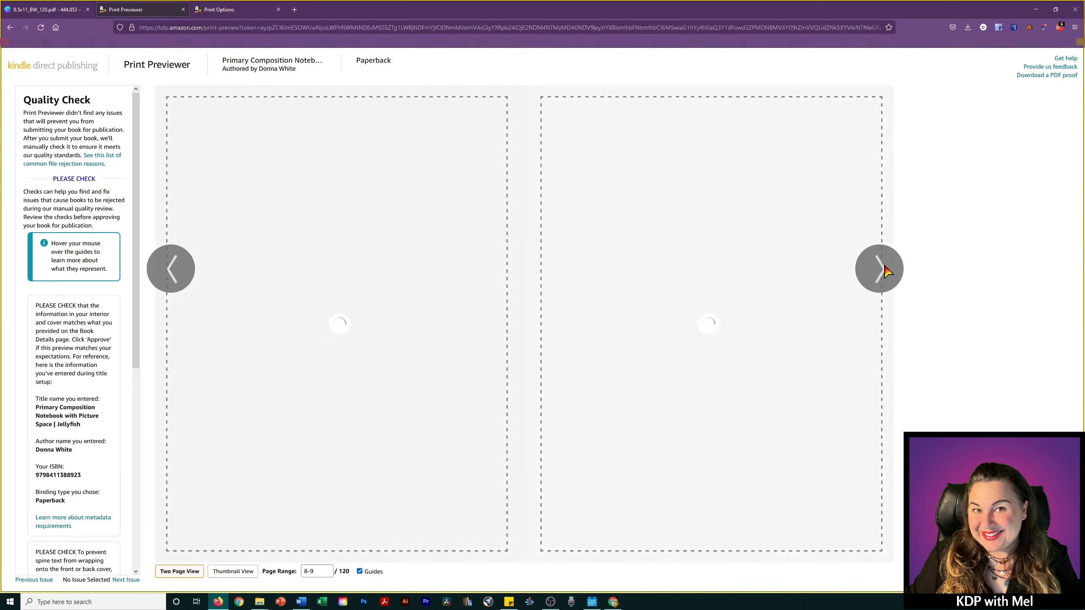
pyautogui.click(885, 269)
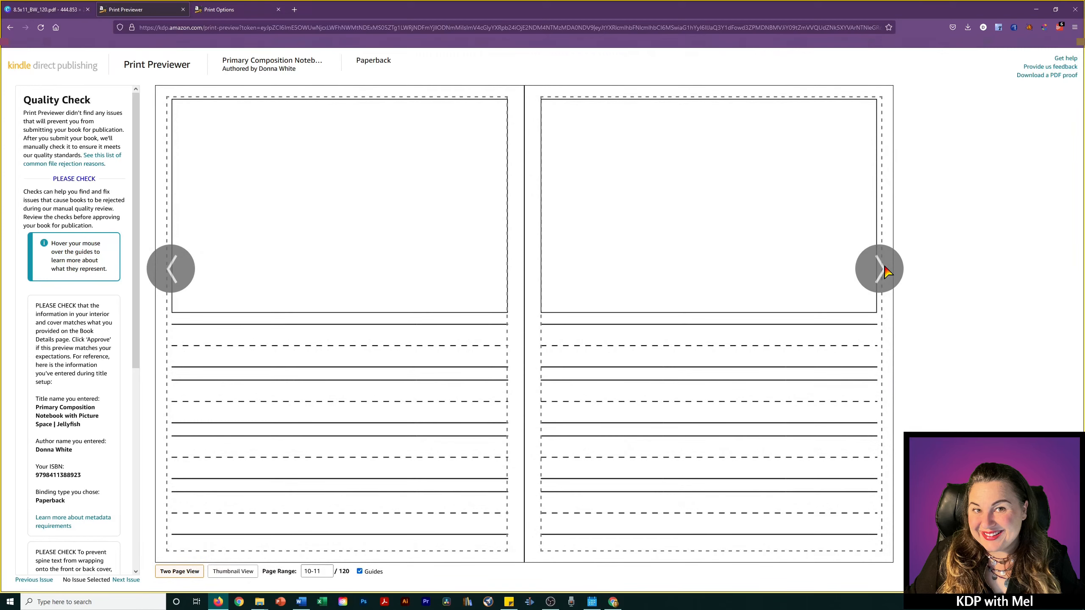
pyautogui.click(167, 273)
pyautogui.click(168, 273)
pyautogui.click(894, 277)
pyautogui.click(894, 277)
pyautogui.click(894, 277)
pyautogui.click(893, 277)
pyautogui.moveTo(637, 316)
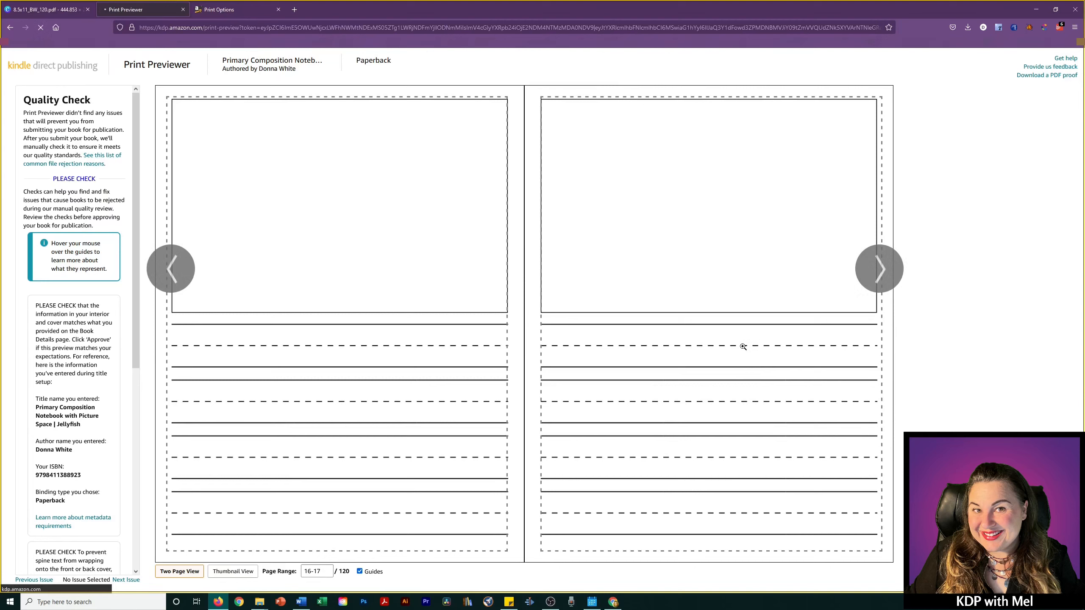
pyautogui.moveTo(744, 347)
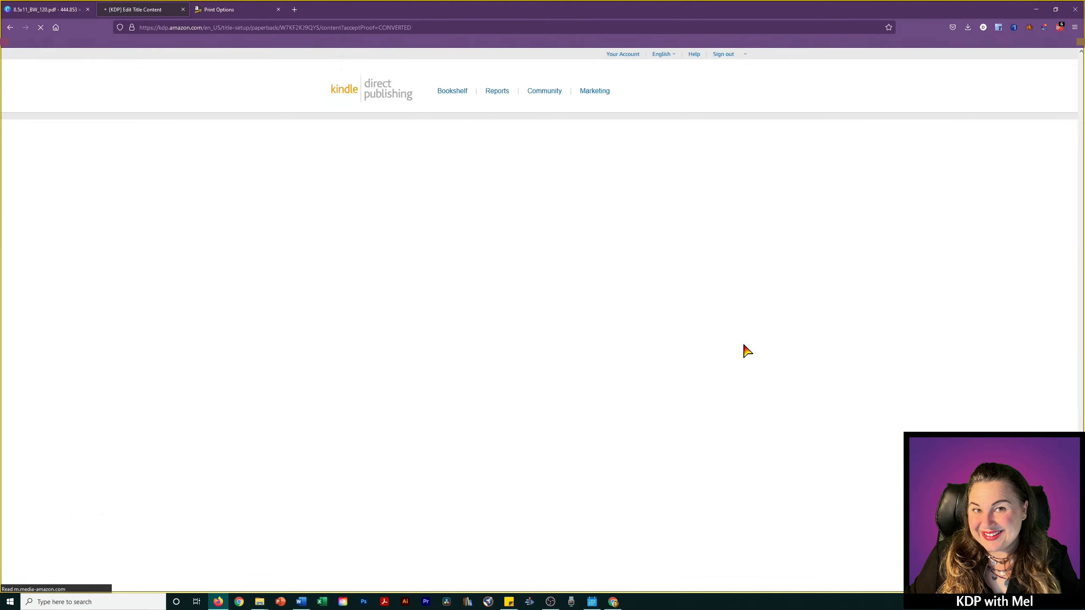
# Review the printing cost per marketplace in the content summary.
pyautogui.scroll(-10, 745, 387)
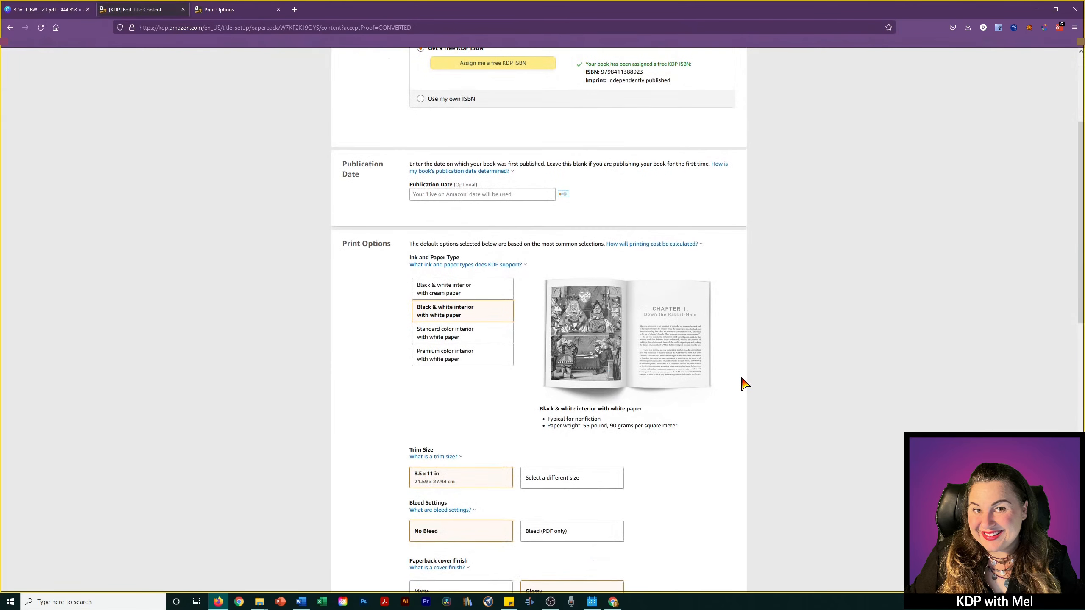
pyautogui.scroll(-8, 745, 384)
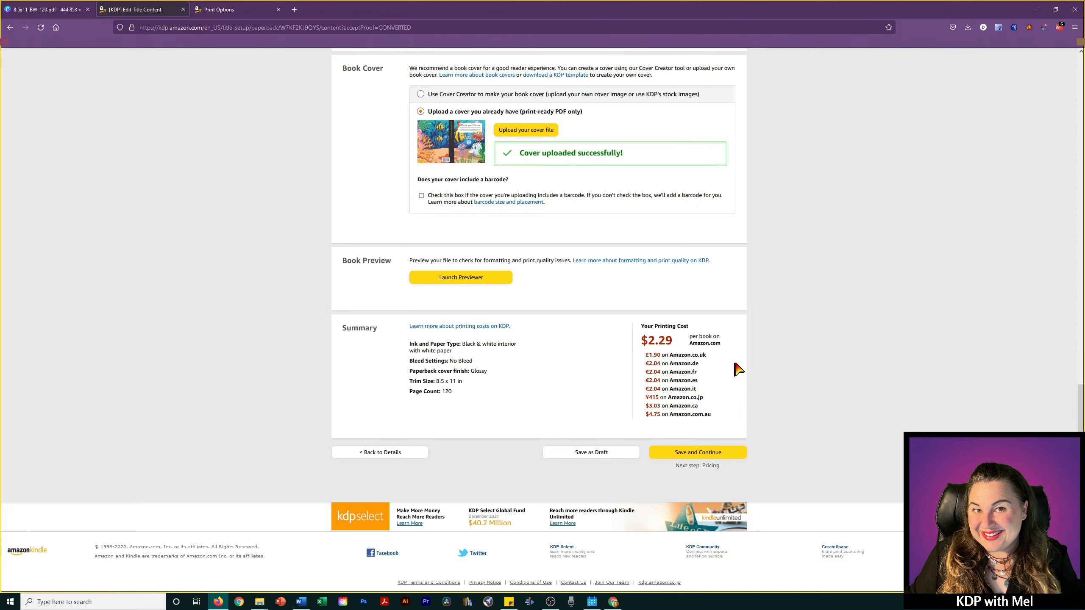
pyautogui.moveTo(723, 345); pyautogui.dragTo(647, 372)
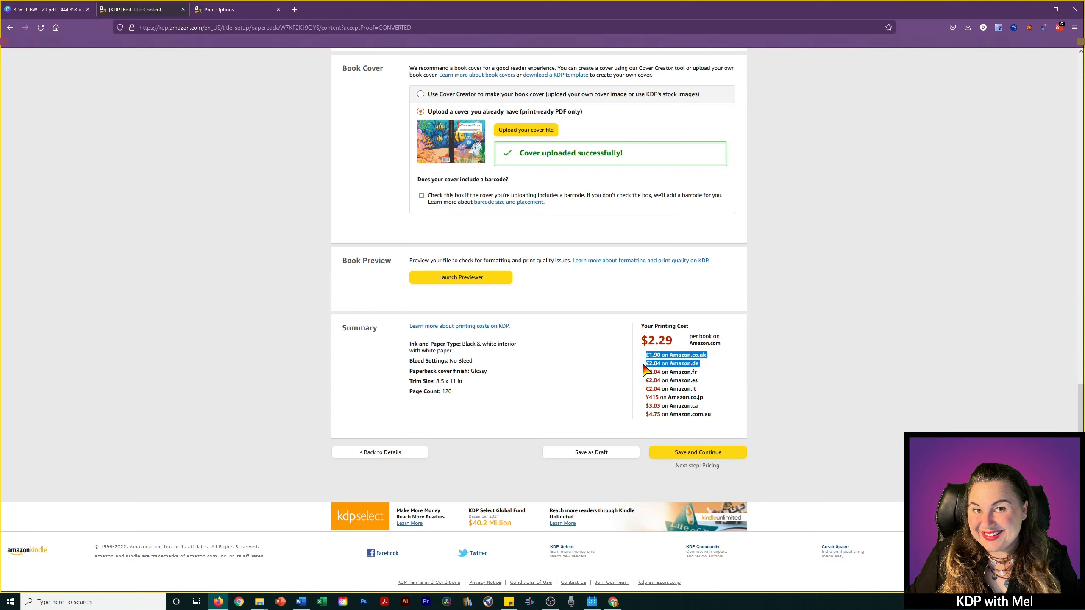
pyautogui.click(719, 414)
pyautogui.moveTo(704, 415); pyautogui.dragTo(642, 376)
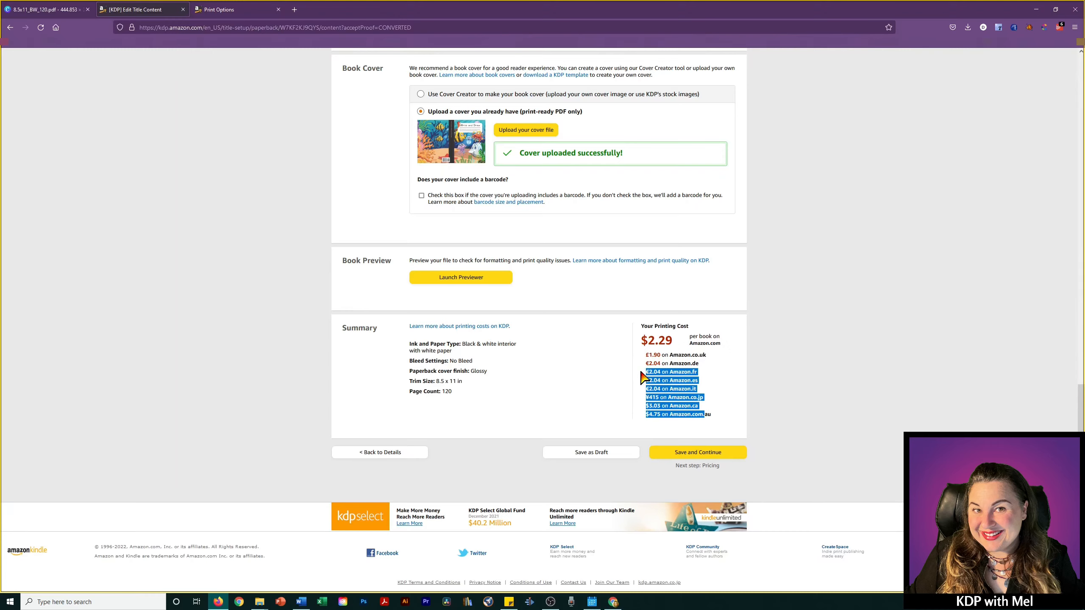
pyautogui.click(615, 355)
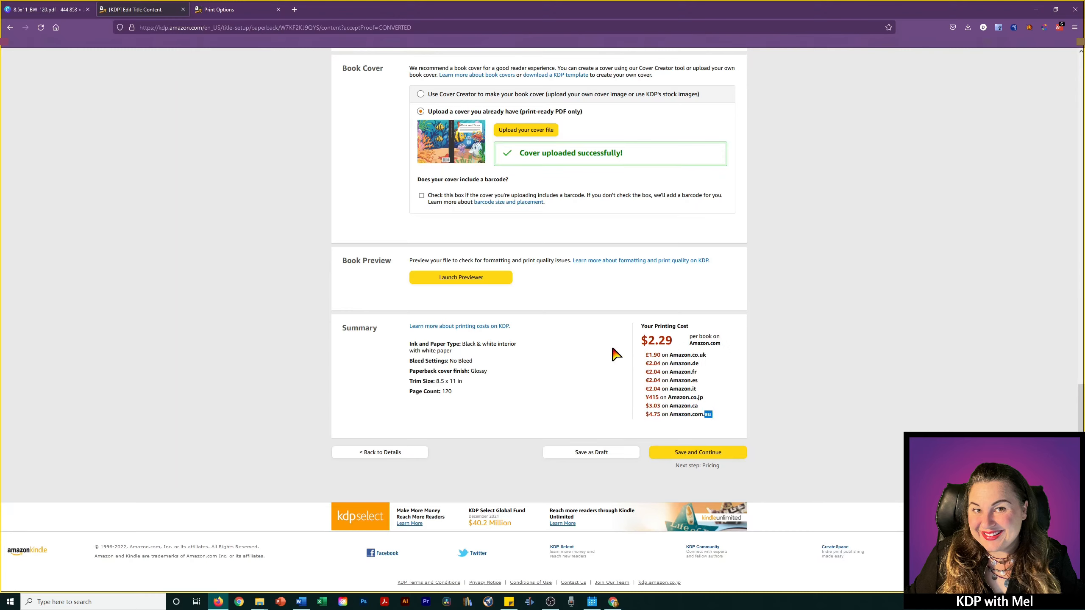
# Save the content settings, continue to rights and pricing, and set the Amazon.com list price to 5.95 USD.
pyautogui.click(711, 453)
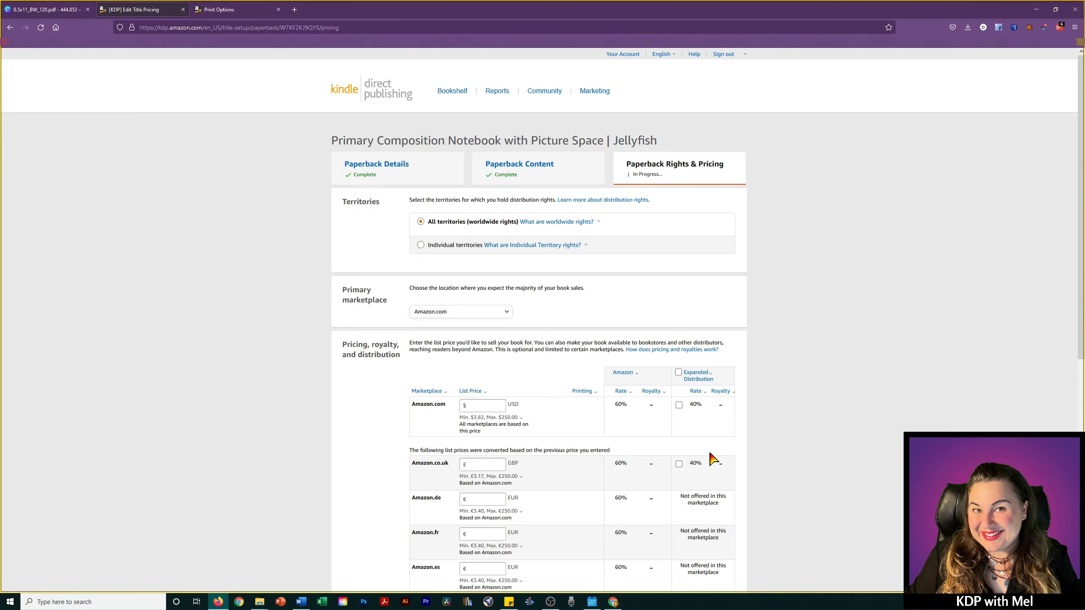
pyautogui.write('5.95')
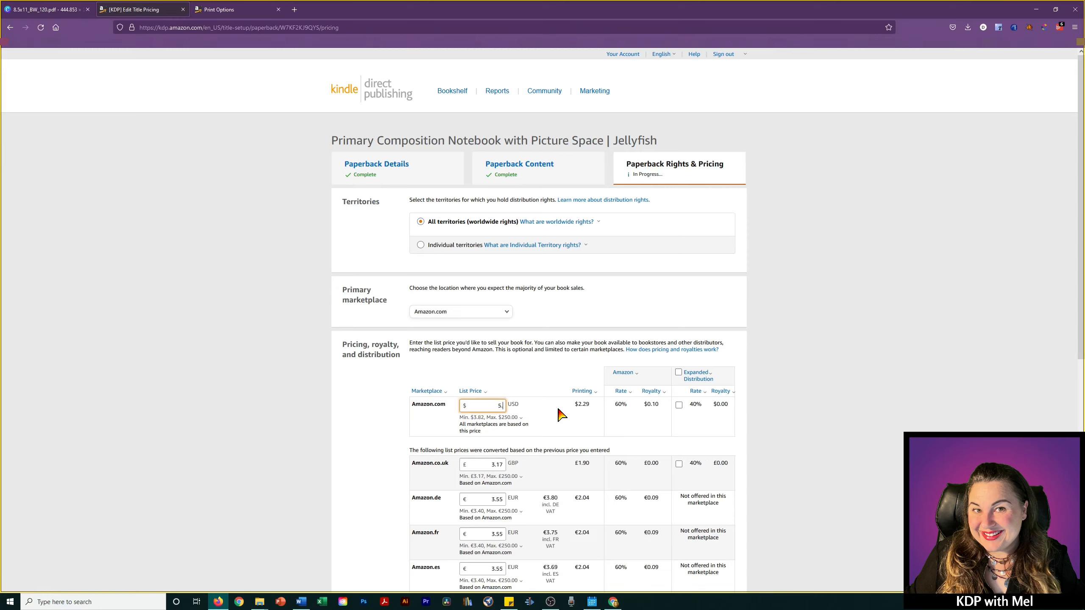
pyautogui.click(542, 379)
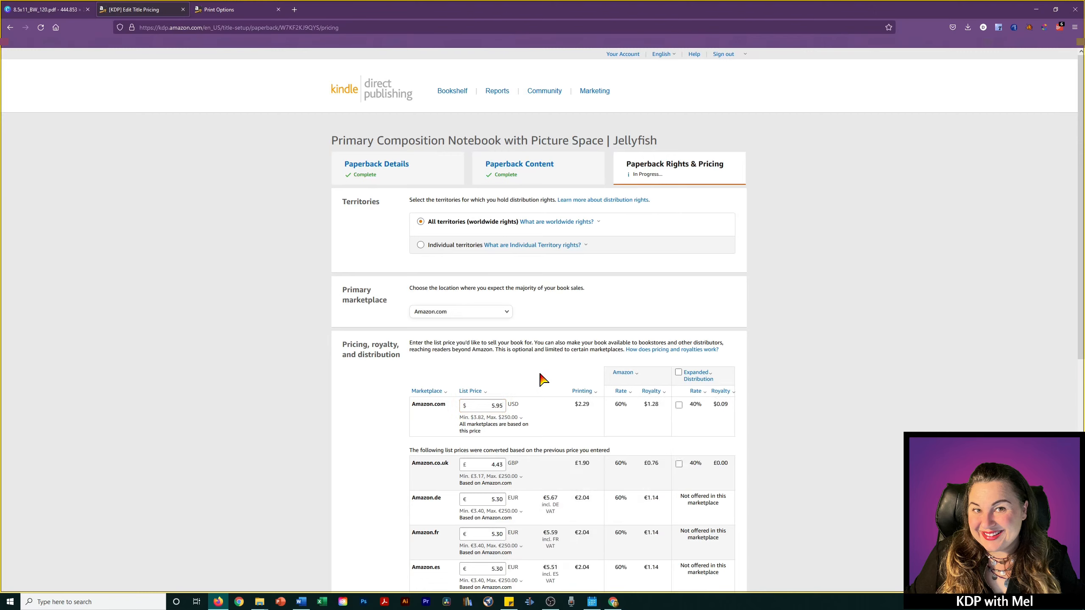
# Check the minimum list price and the royalty for the Amazon.com marketplace.
pyautogui.click(700, 375)
pyautogui.moveTo(659, 404); pyautogui.dragTo(644, 405)
pyautogui.moveTo(488, 409)
pyautogui.mouseDown()
pyautogui.moveTo(528, 414)
pyautogui.moveTo(486, 418)
pyautogui.mouseUp()
pyautogui.click(471, 418)
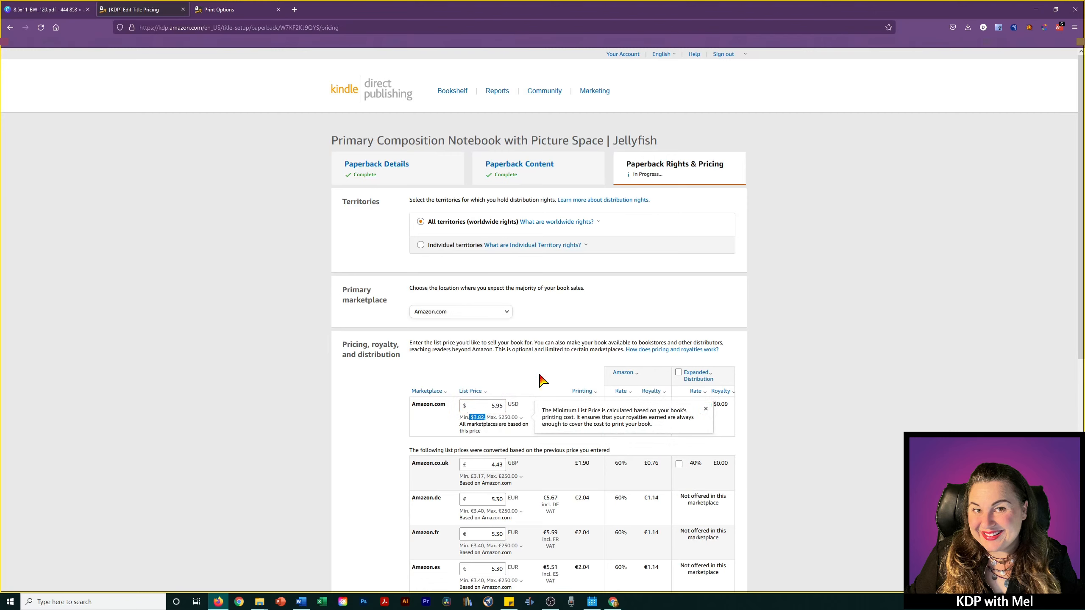
pyautogui.click(656, 405)
pyautogui.doubleClick(656, 406)
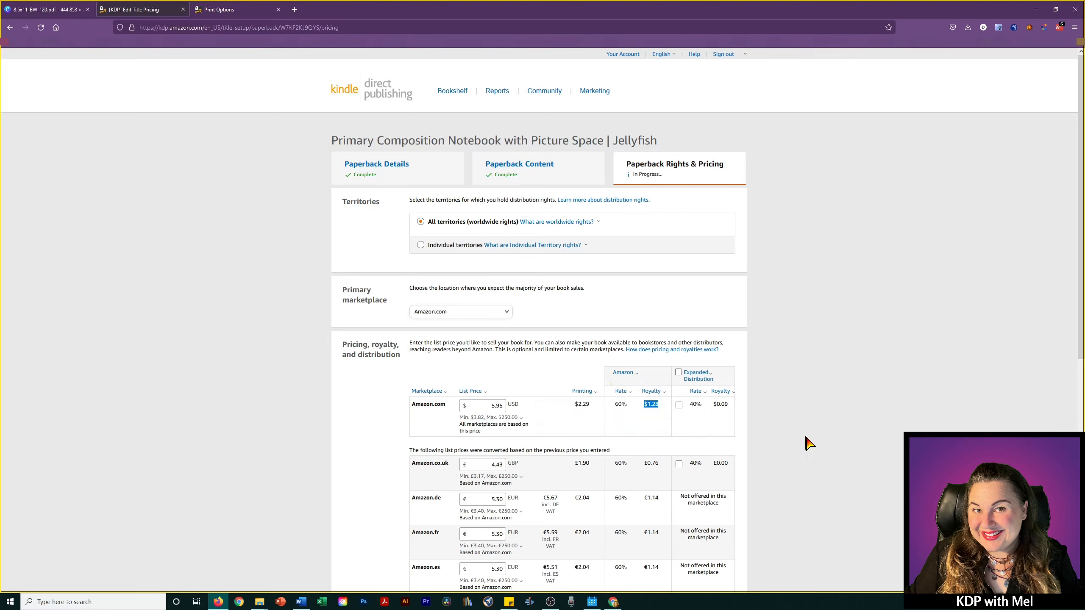
# Review the converted list prices and royalties for the other marketplaces, from Amazon.co.uk to Amazon.com.au.
pyautogui.scroll(-4, 806, 443)
pyautogui.click(812, 369)
pyautogui.scroll(-5, 822, 462)
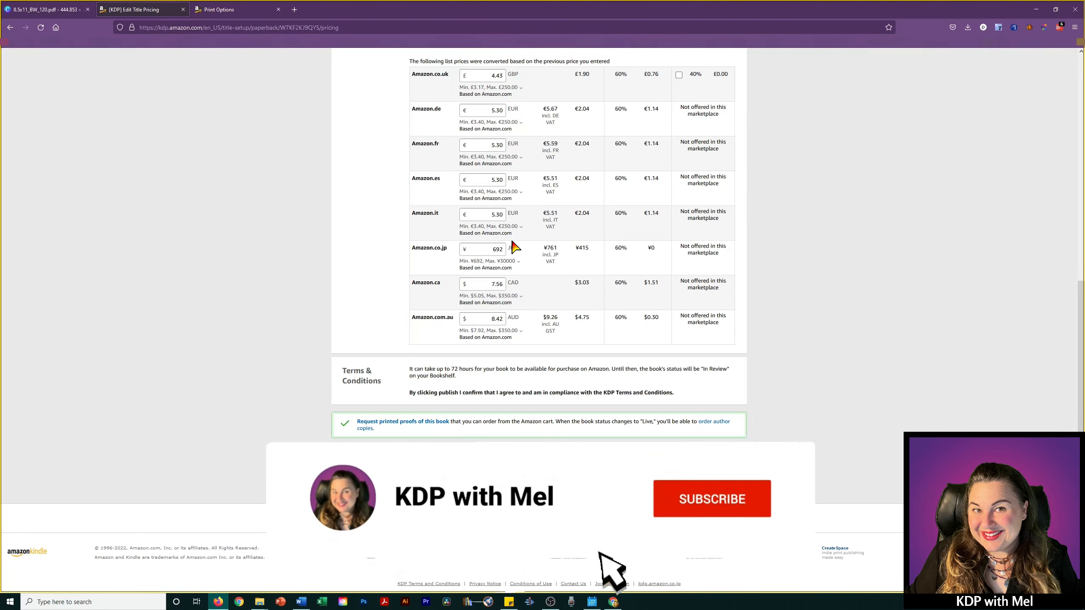
pyautogui.moveTo(404, 75); pyautogui.dragTo(433, 82)
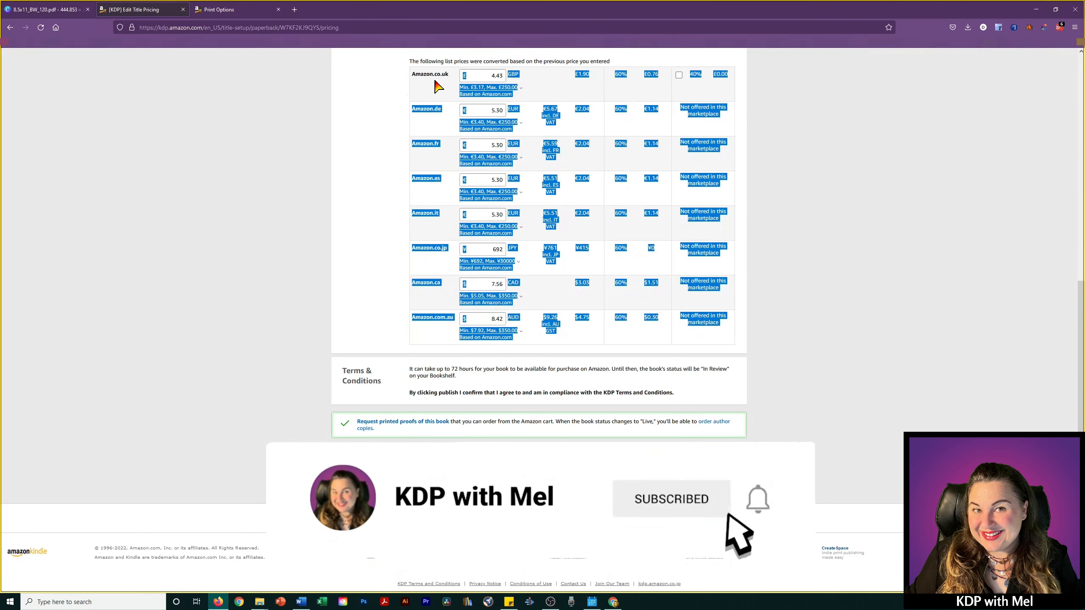
pyautogui.click(374, 97)
pyautogui.scroll(1, 398, 76)
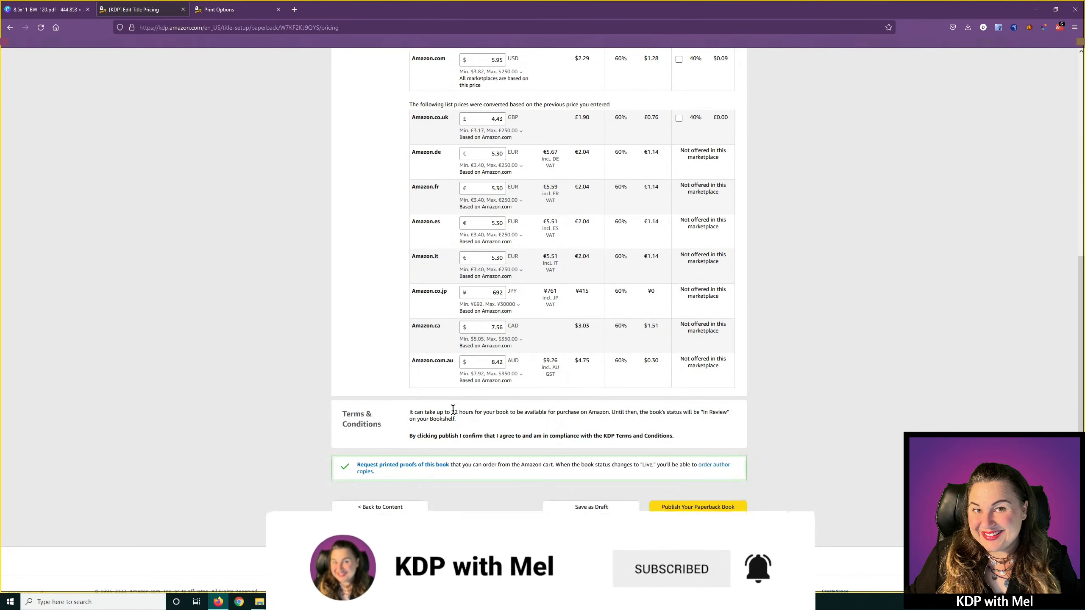
# Read the Terms & Conditions on how long the book takes to become available, and the printed proof and publishing options.
pyautogui.moveTo(453, 411); pyautogui.dragTo(478, 411)
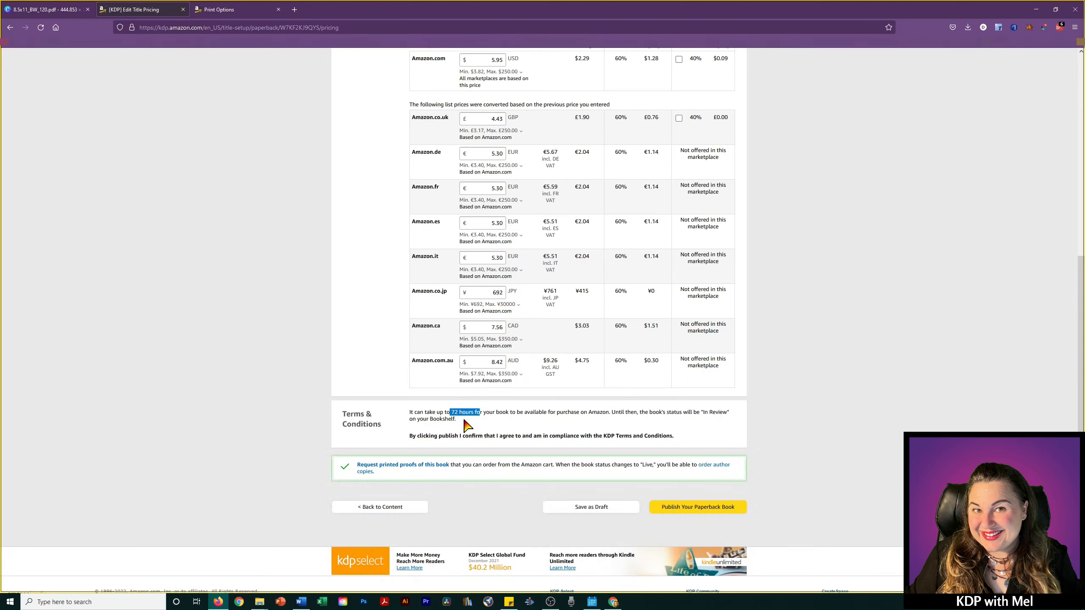
pyautogui.moveTo(410, 412); pyautogui.dragTo(502, 423)
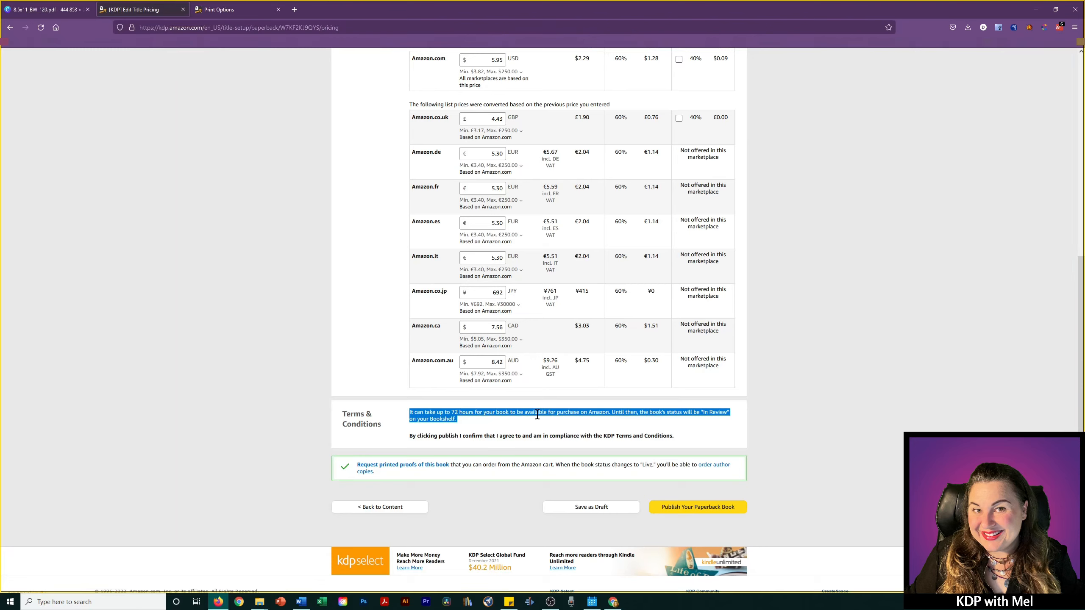
pyautogui.click(784, 404)
pyautogui.moveTo(450, 412); pyautogui.dragTo(474, 413)
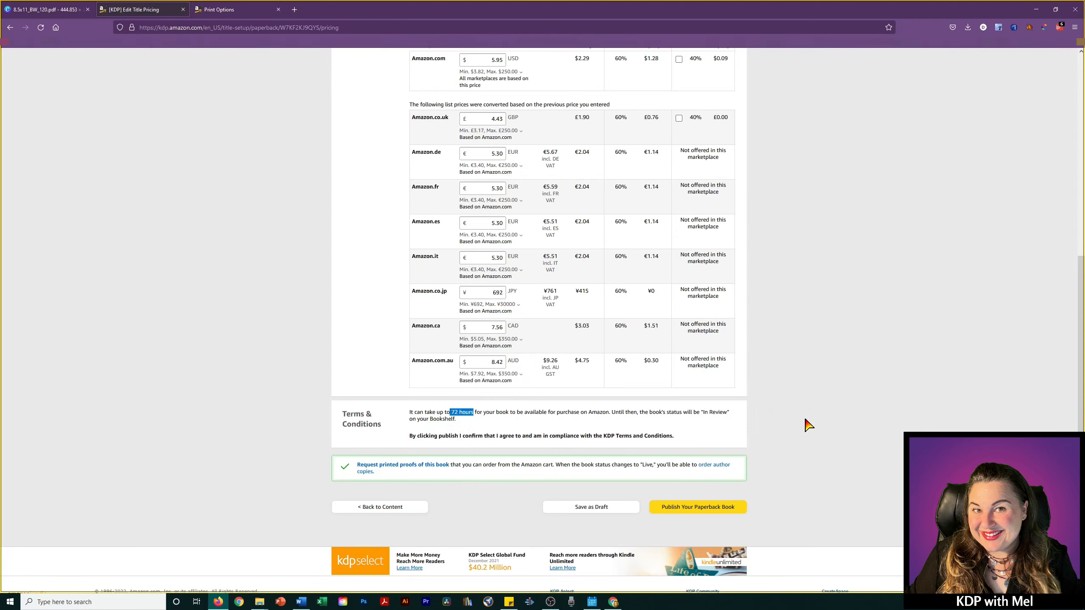
pyautogui.scroll(-1, 806, 423)
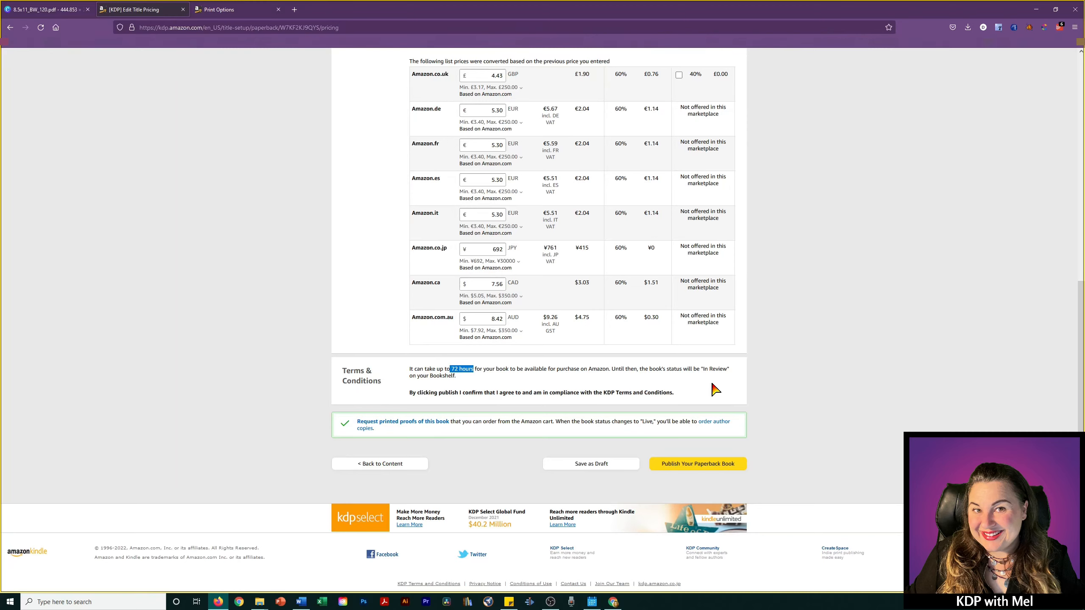
pyautogui.scroll(1, 920, 405)
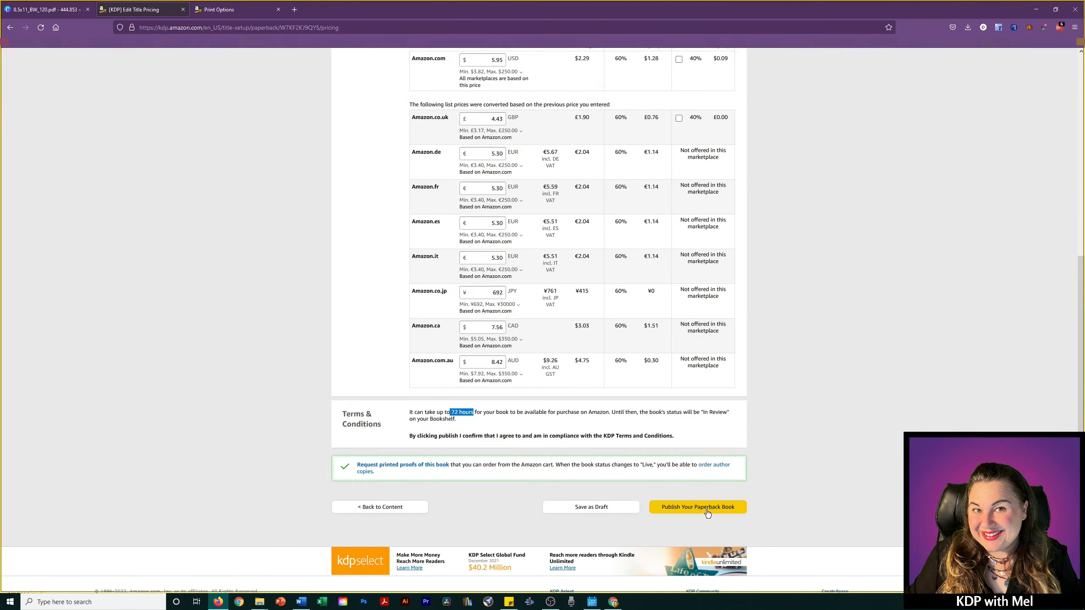
pyautogui.scroll(1, 708, 514)
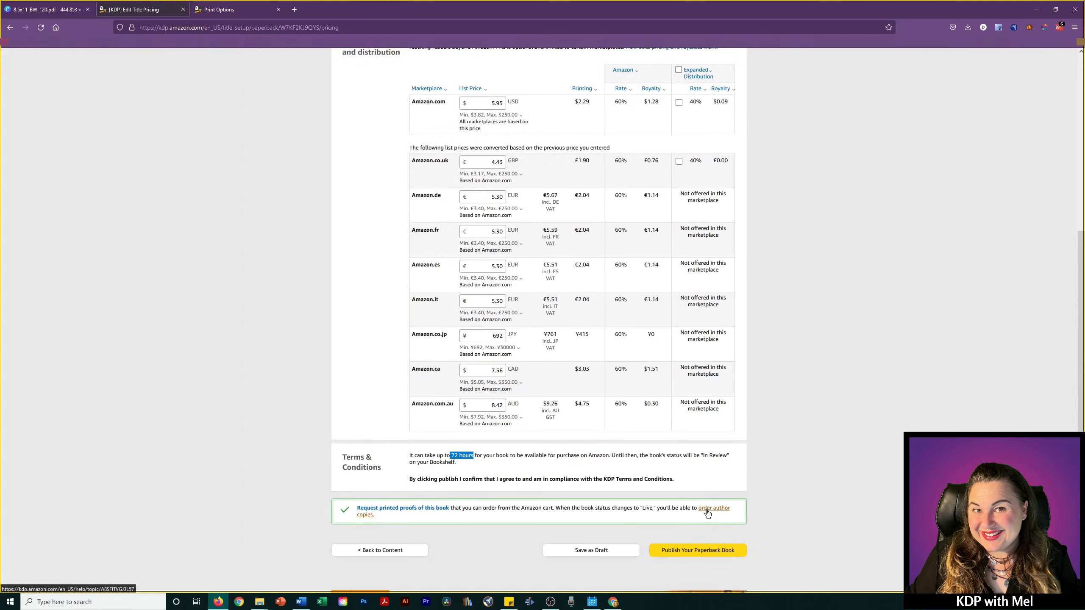